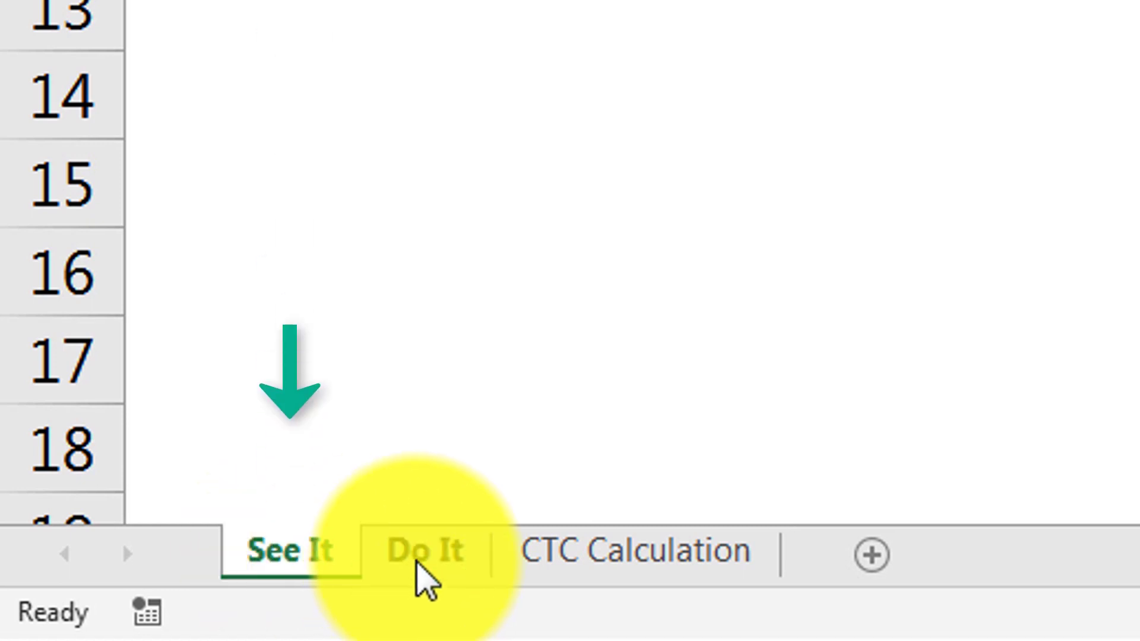
On the See It sheet, enter =C3*B3 in Payment cell D3, giving $8.75.
click(433, 564)
click(523, 565)
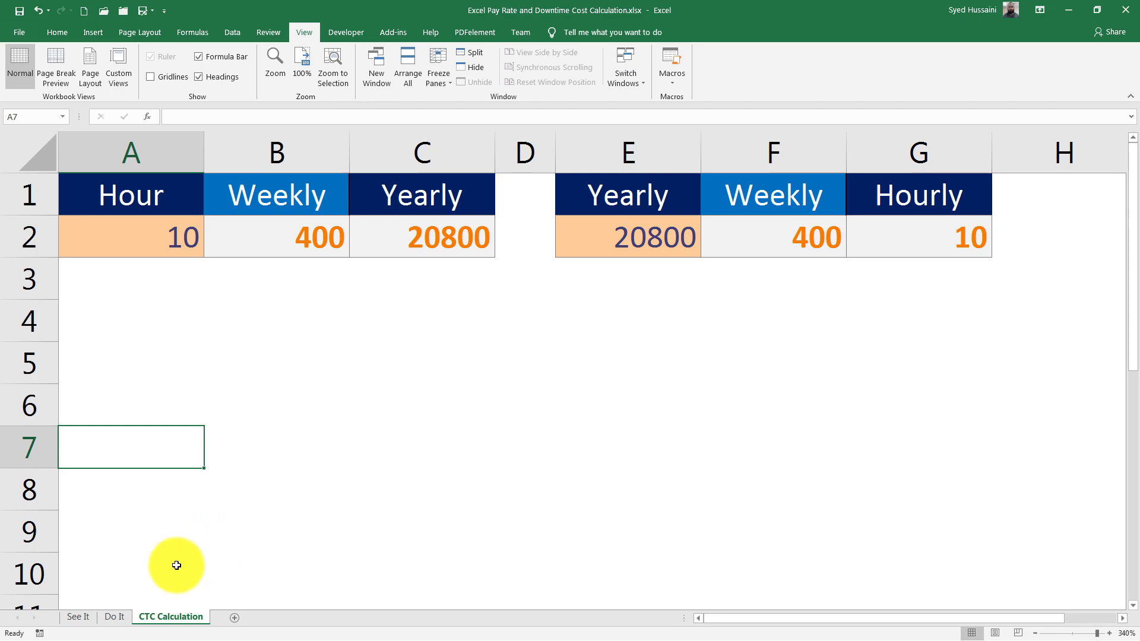
click(82, 617)
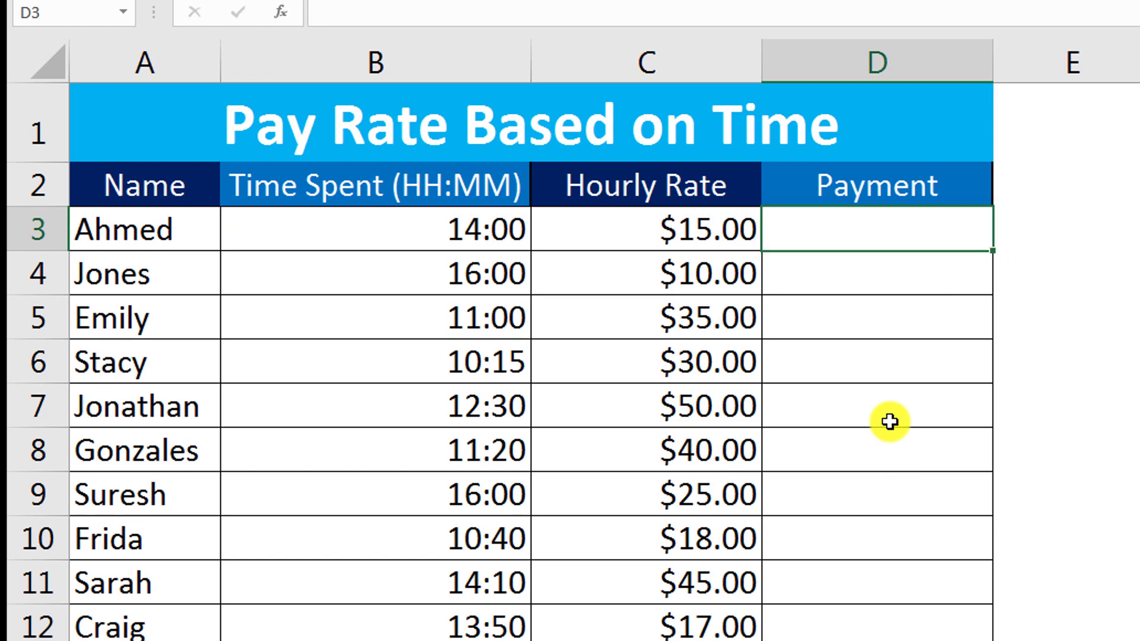
text(=)
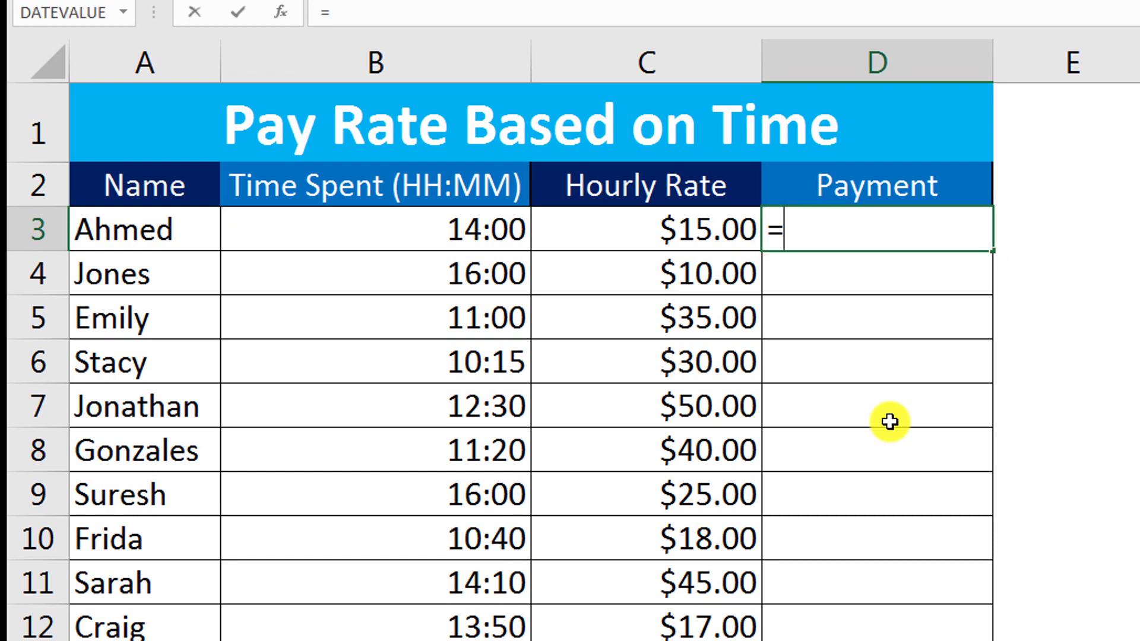
click(666, 229)
text(*)
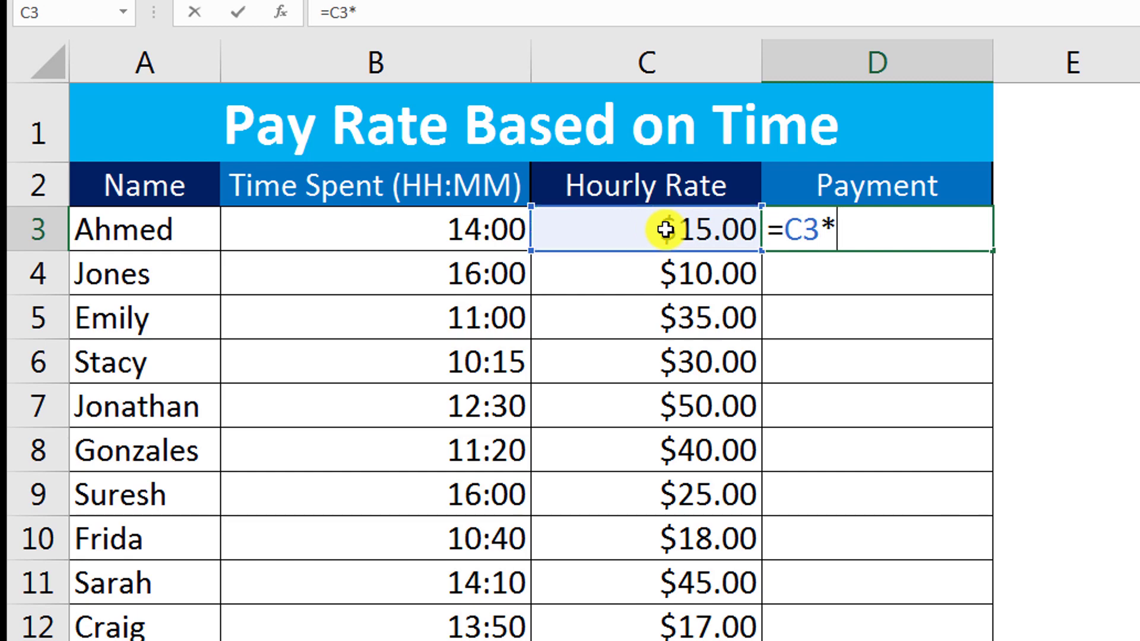
click(445, 229)
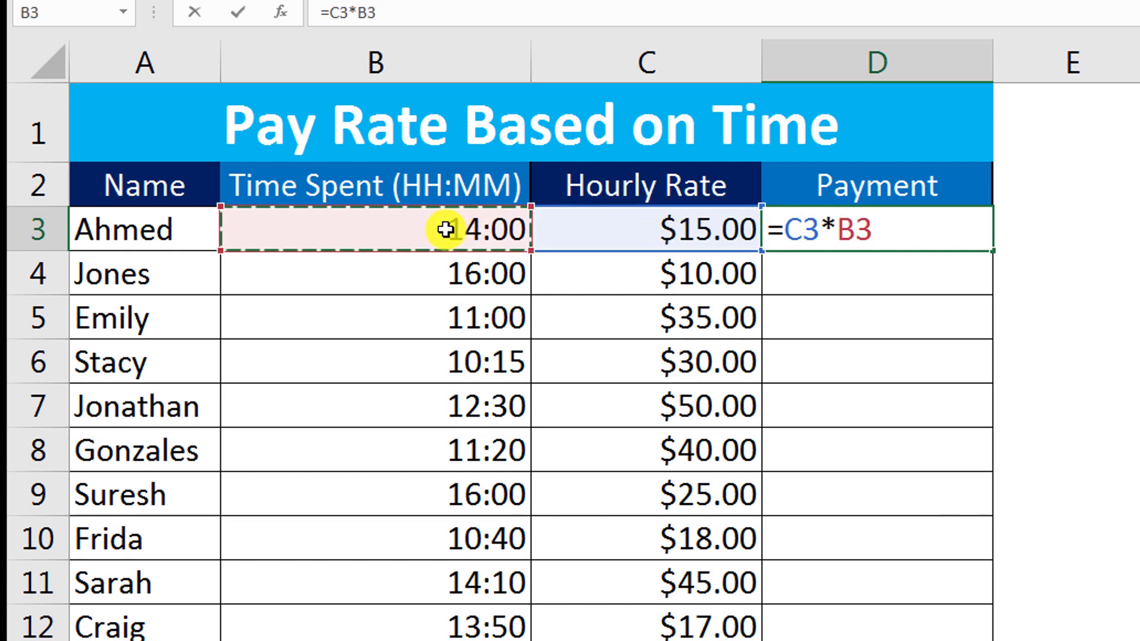
key(Return)
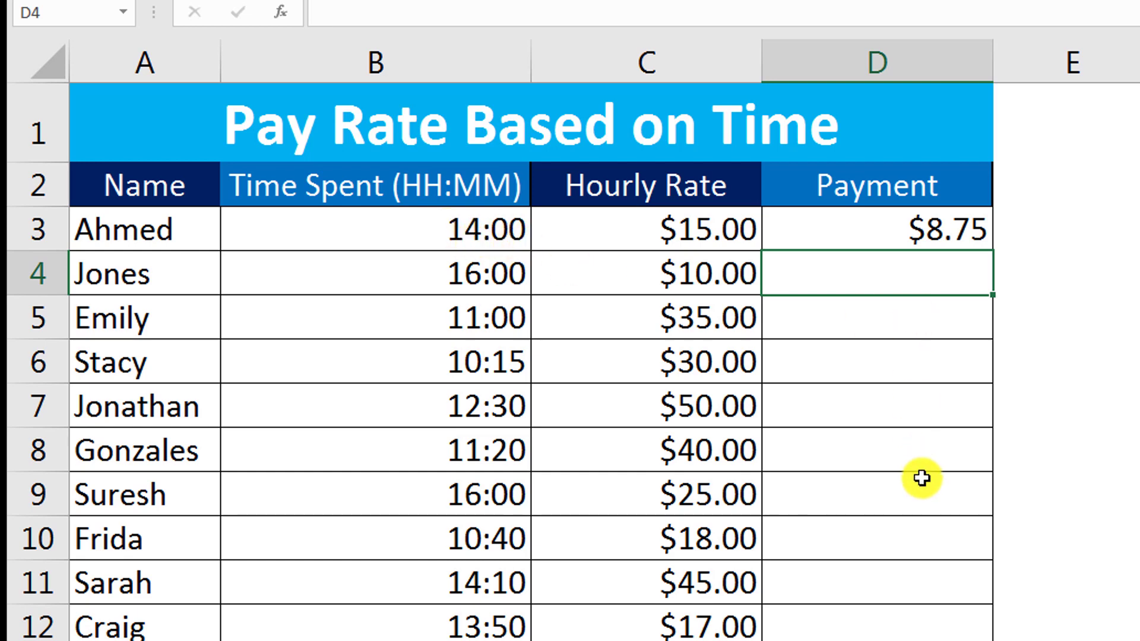
Inspect the hourly rate in C3, the 14:00 time in B3 and D3's formula behind $8.75.
click(618, 236)
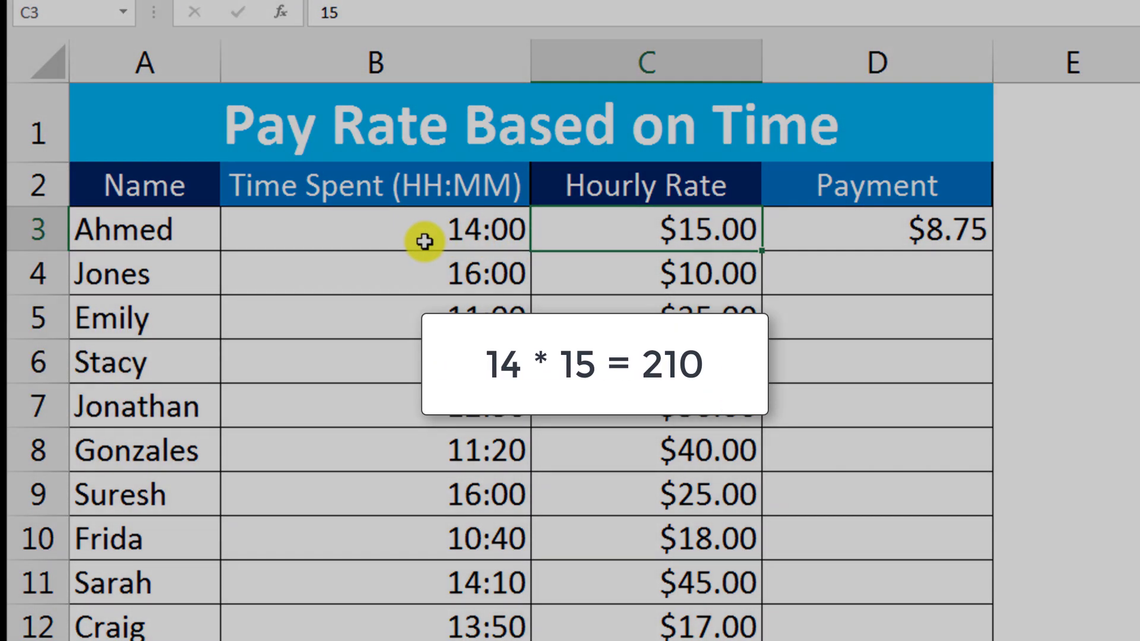
click(424, 242)
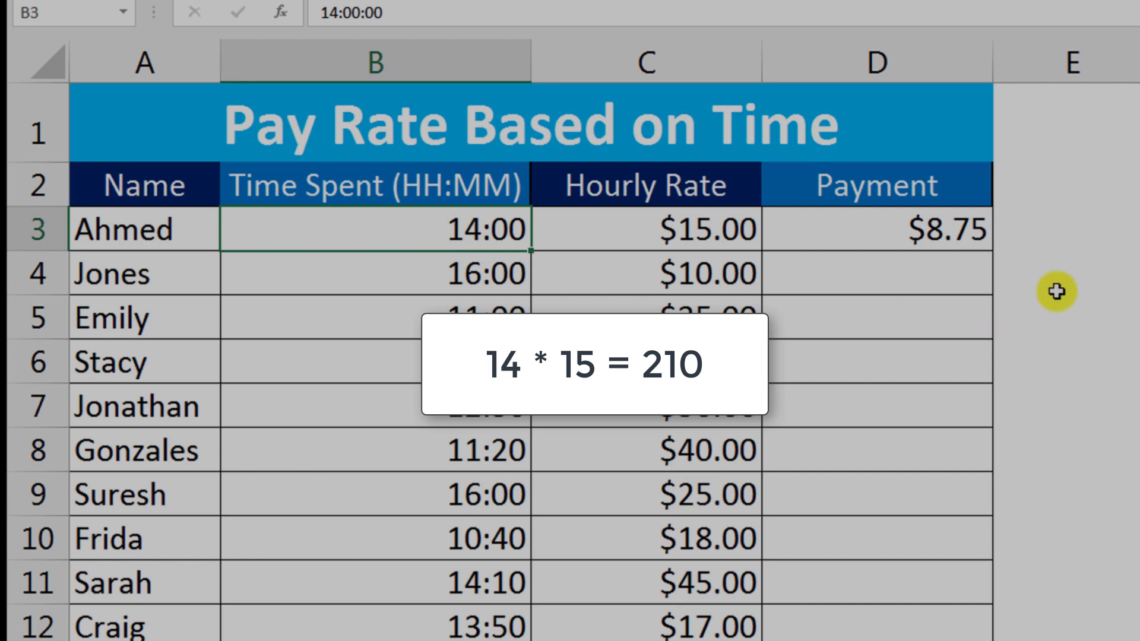
click(947, 232)
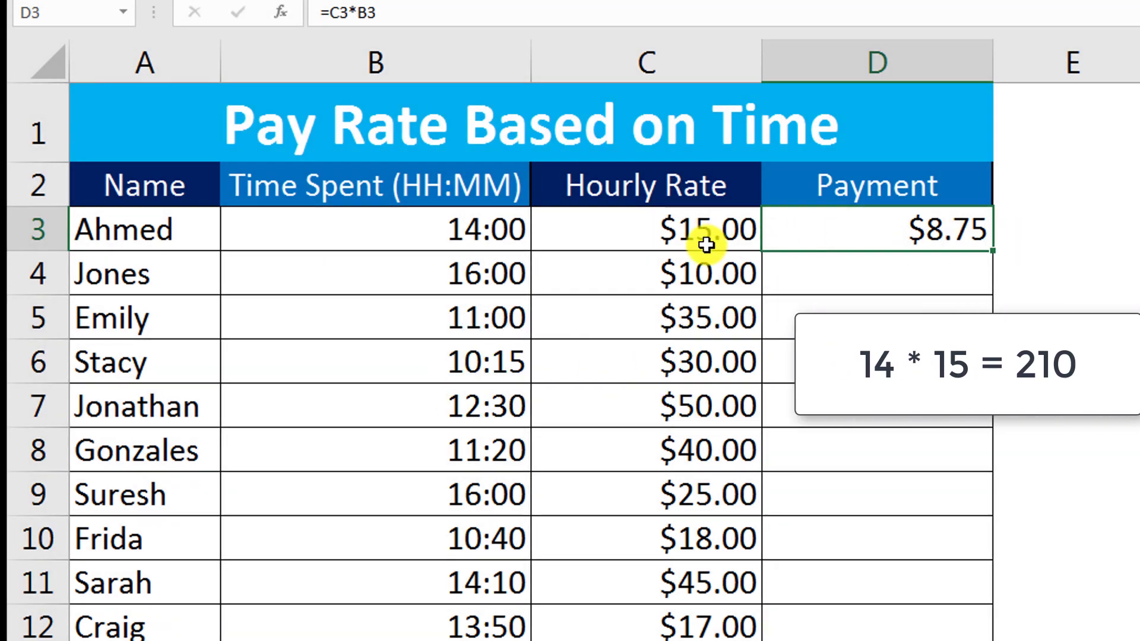
click(507, 230)
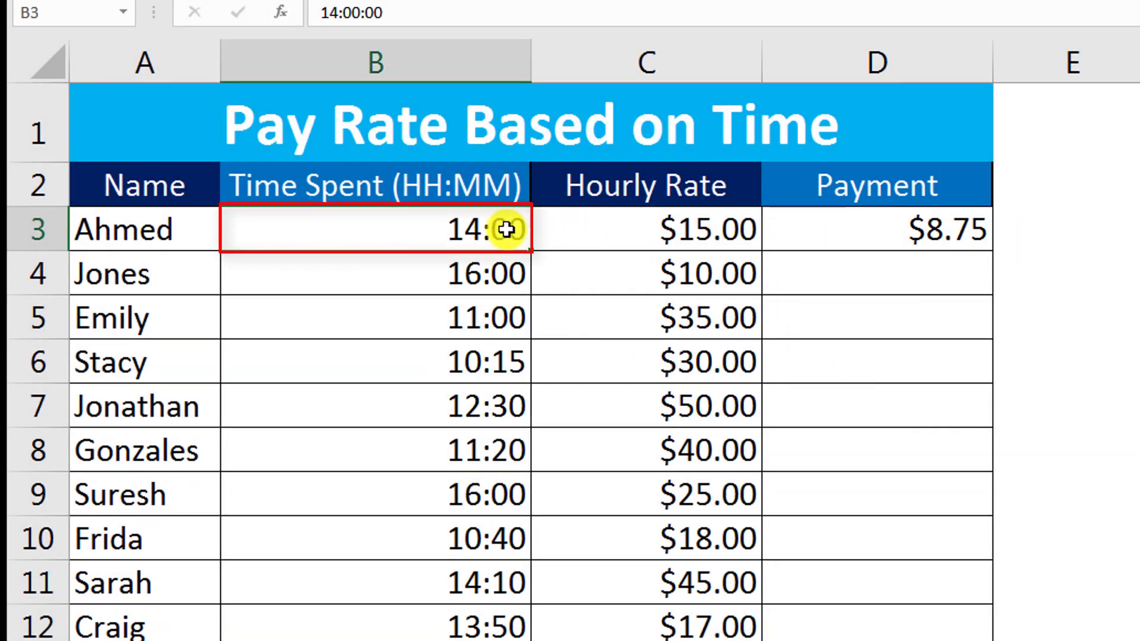
click(845, 236)
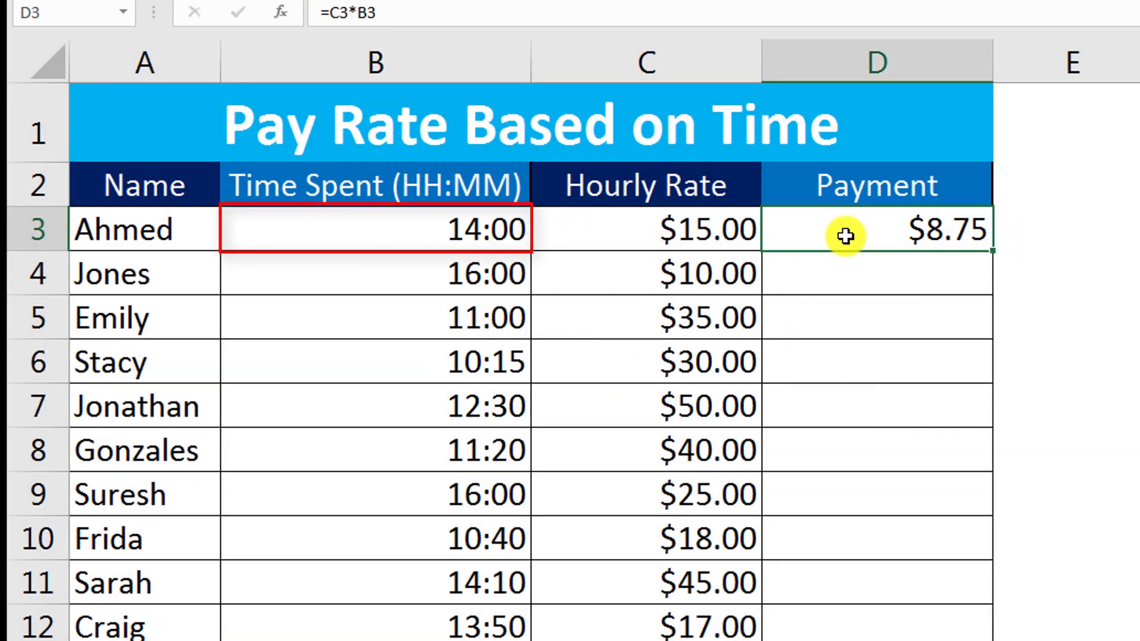
Change D3 to =(C3*B3)*24 for $210.00 and fill it down the Payment column to row 12.
click(333, 11)
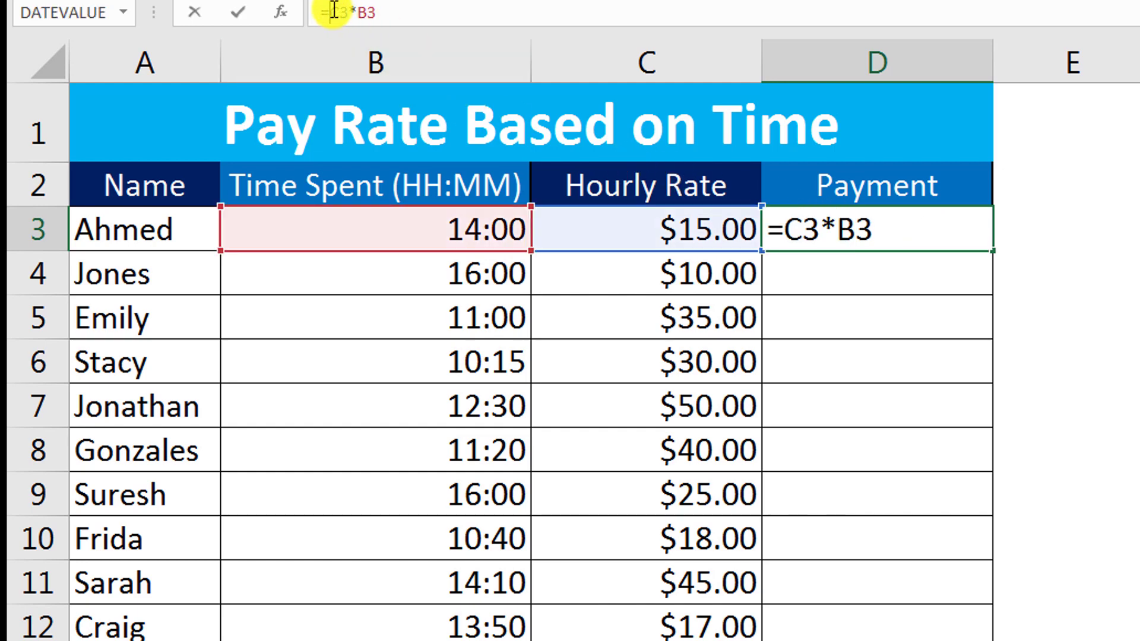
text(()
key(Right)
key(Right)
key(Right)
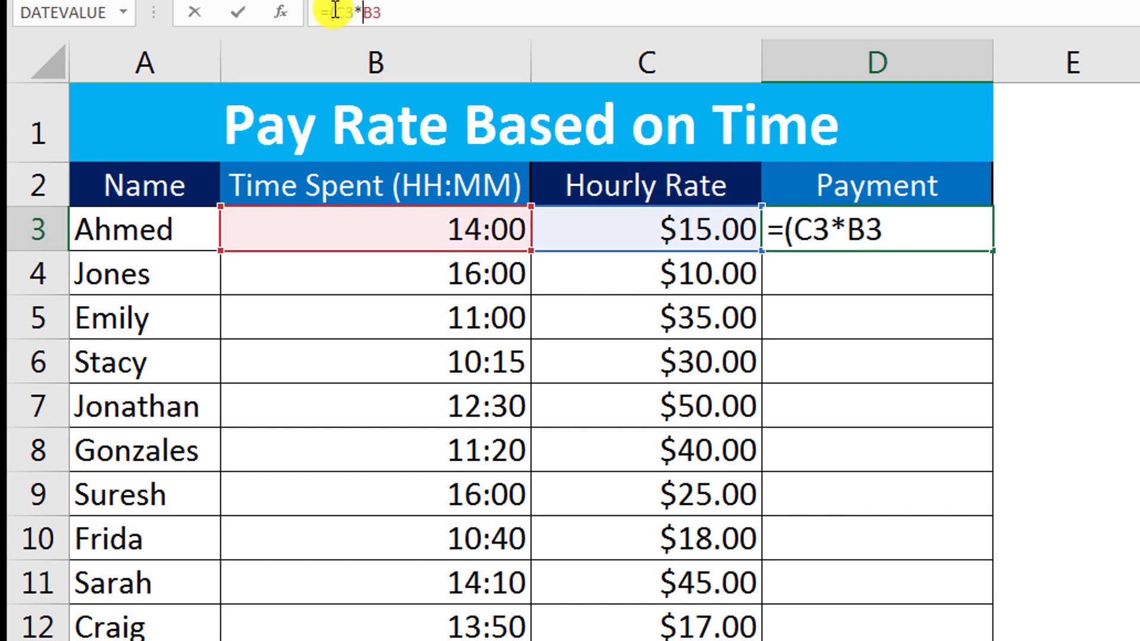
text()*24)
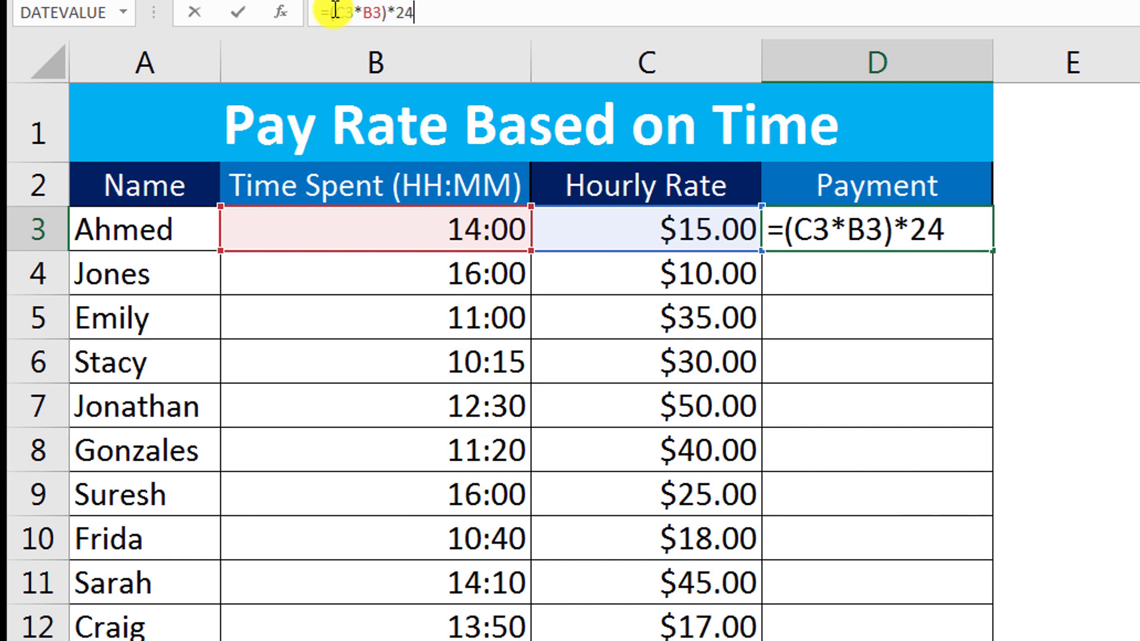
key(Return)
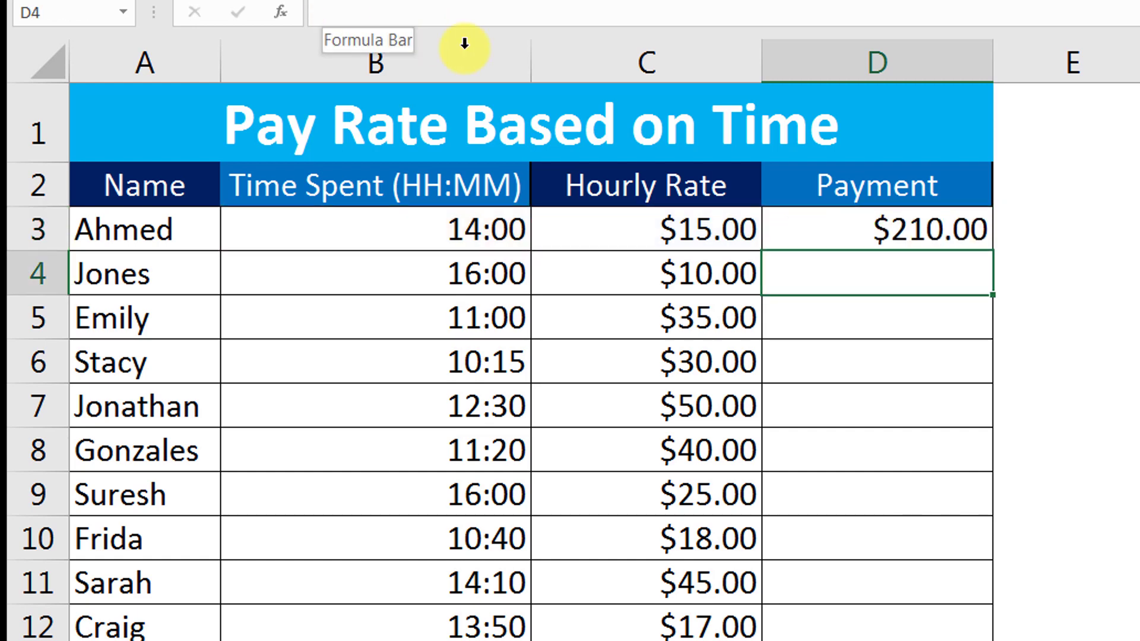
click(972, 237)
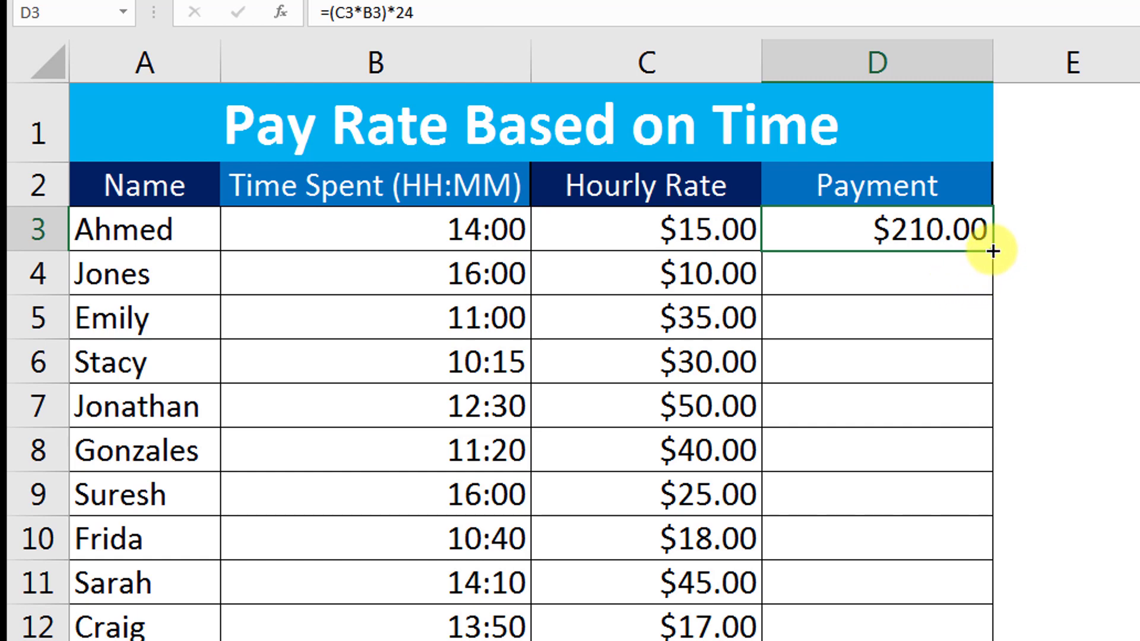
drag(992, 251, 992, 630)
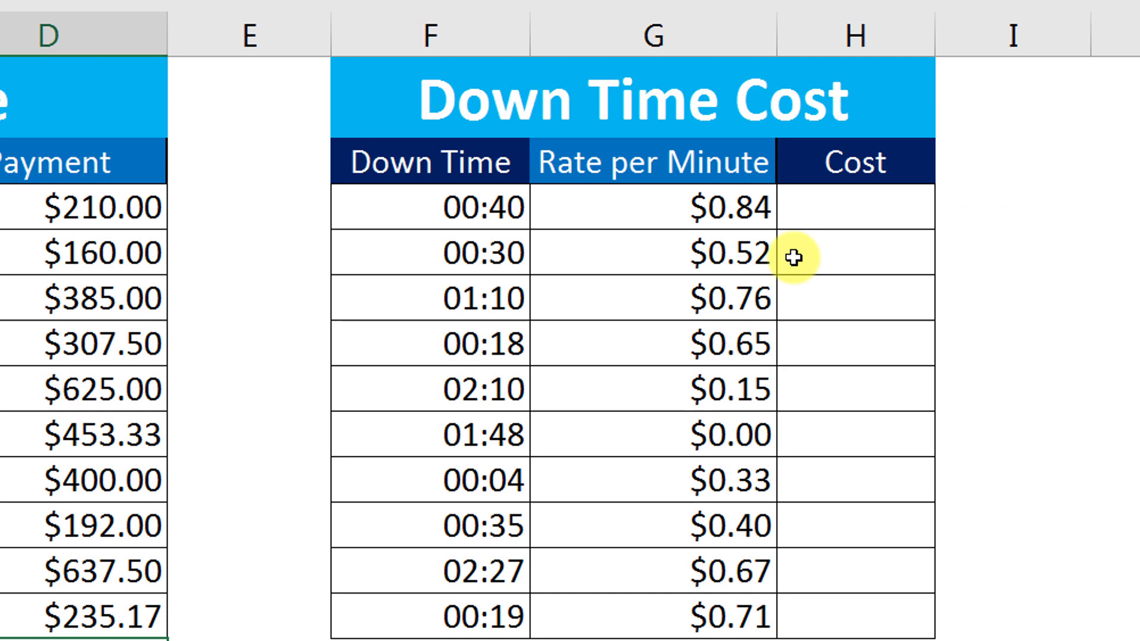
Enter =(G3*F3)*24 in Cost cell H3, giving $0.56.
click(659, 203)
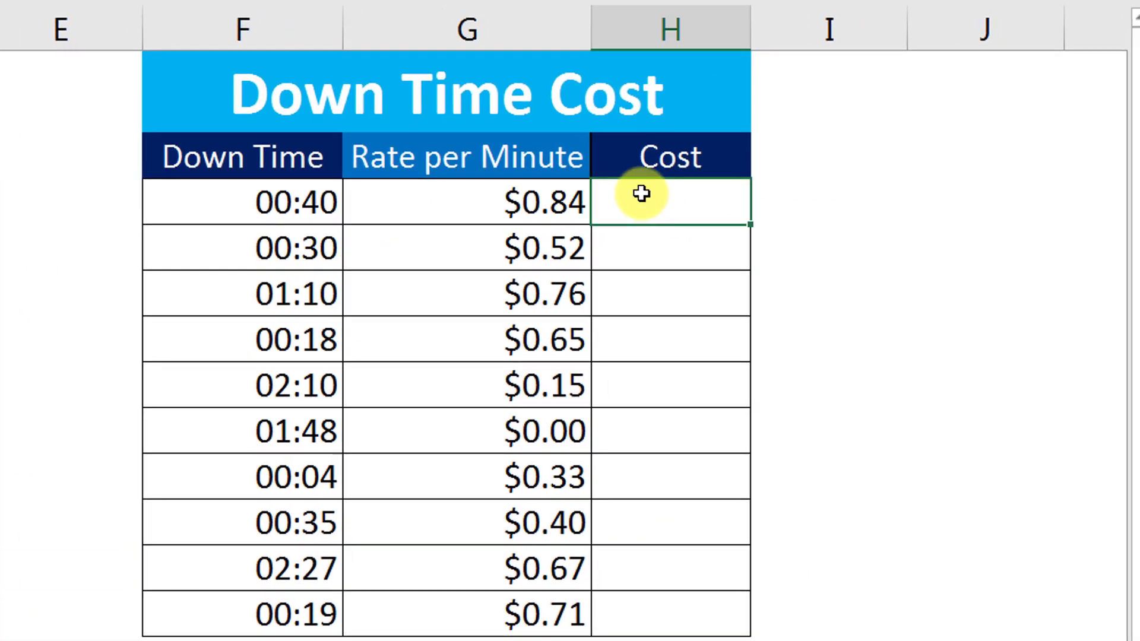
text(=()
click(448, 213)
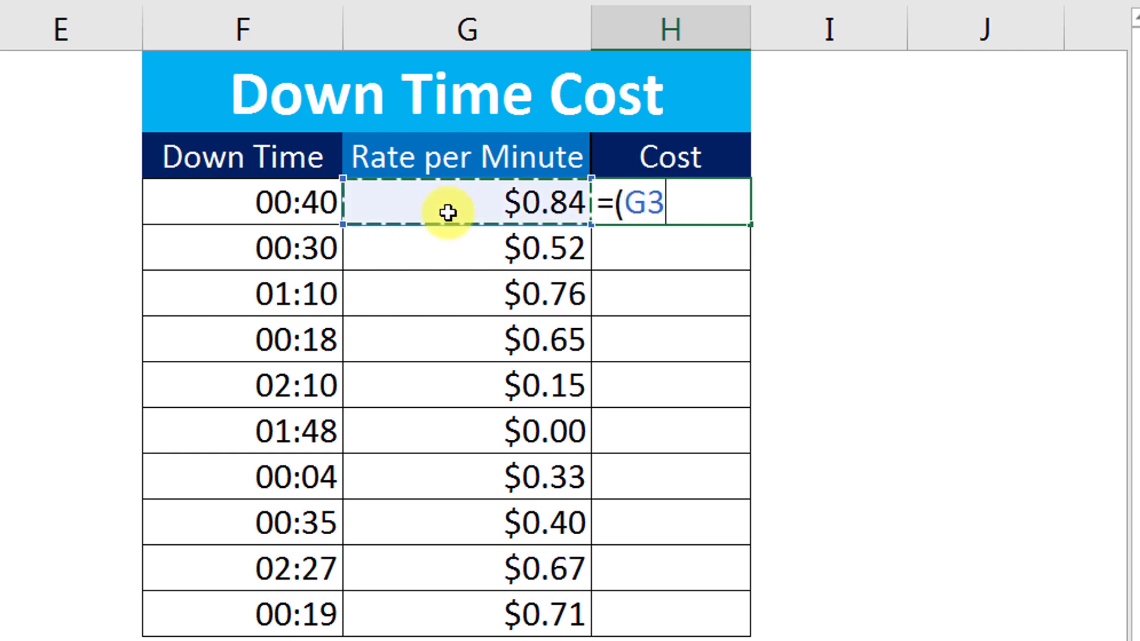
text(*)
click(283, 202)
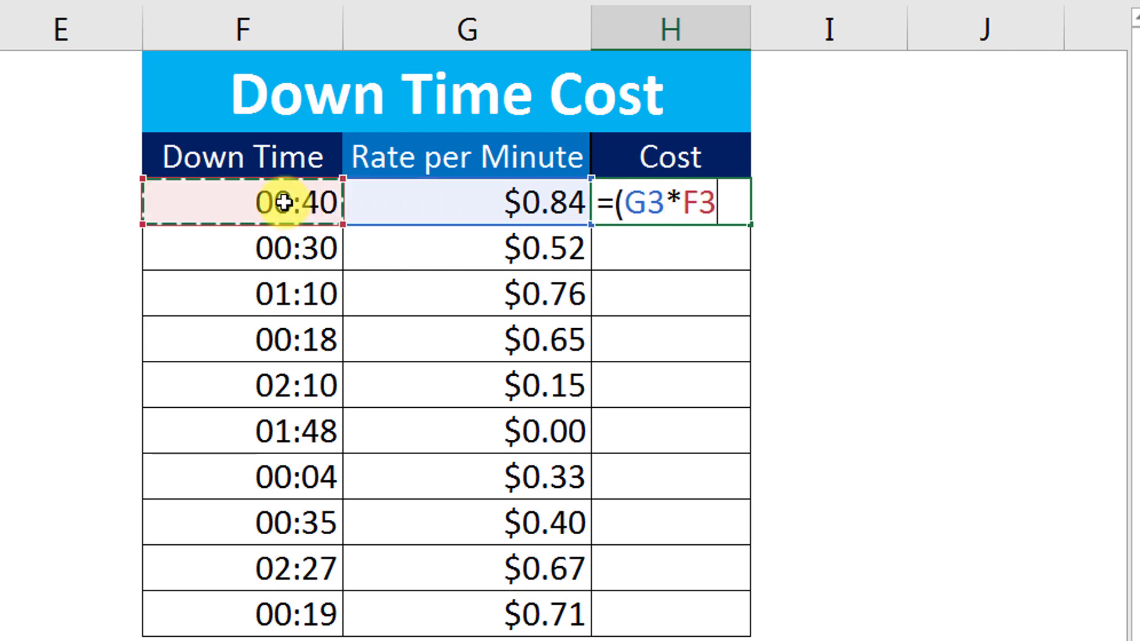
text()*24)
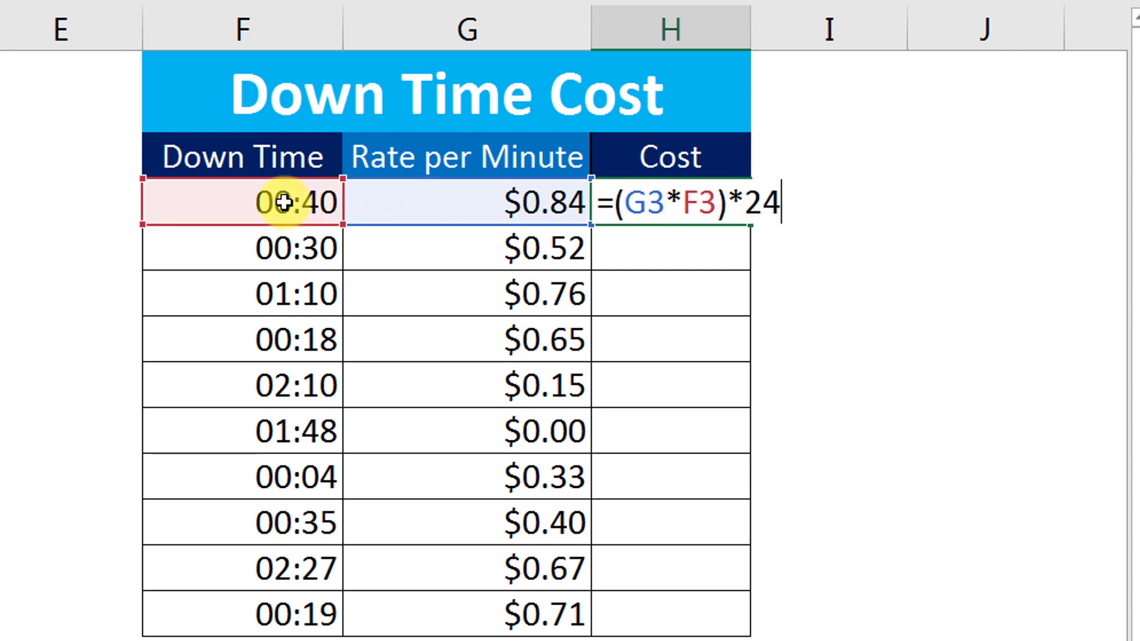
key(Return)
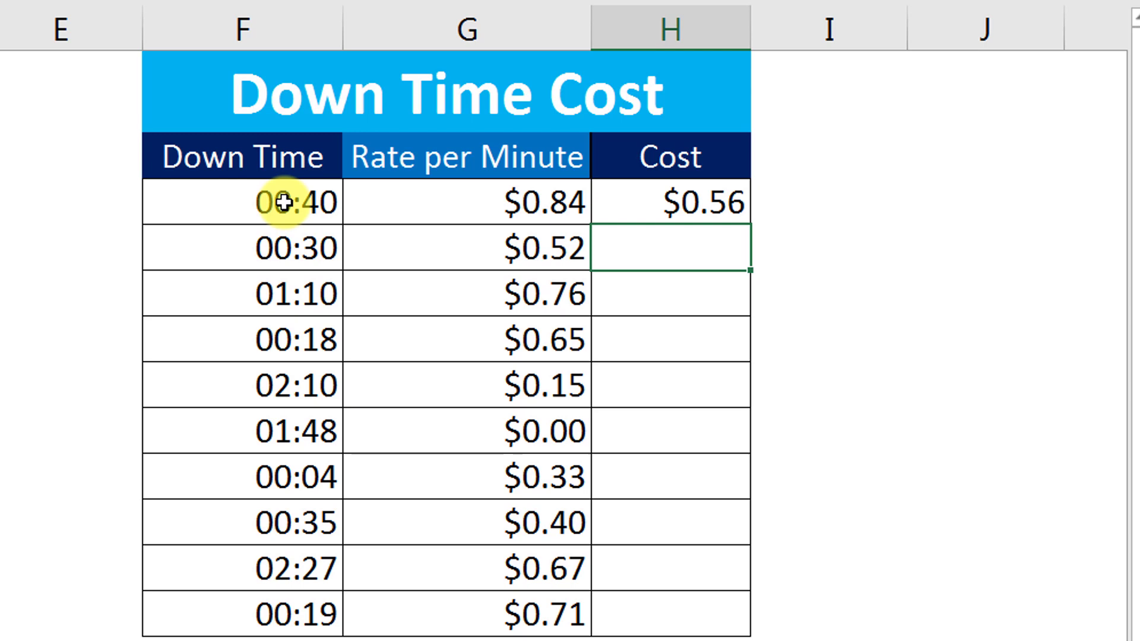
Edit H3's cost formula to =((G3*F3)*24)*60.
click(658, 206)
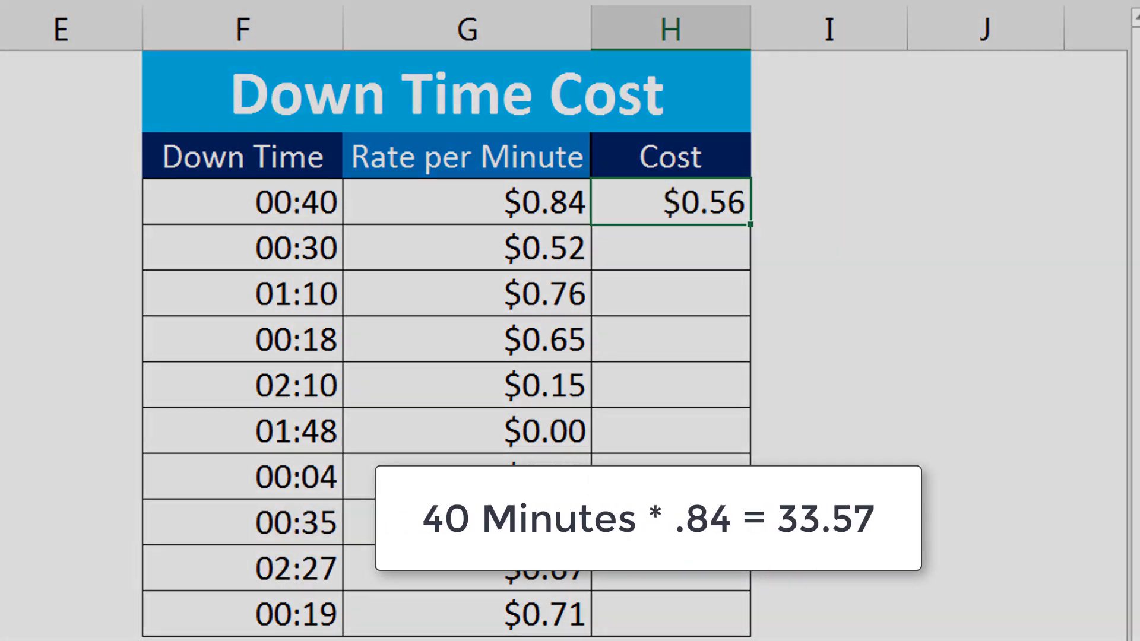
key(F2)
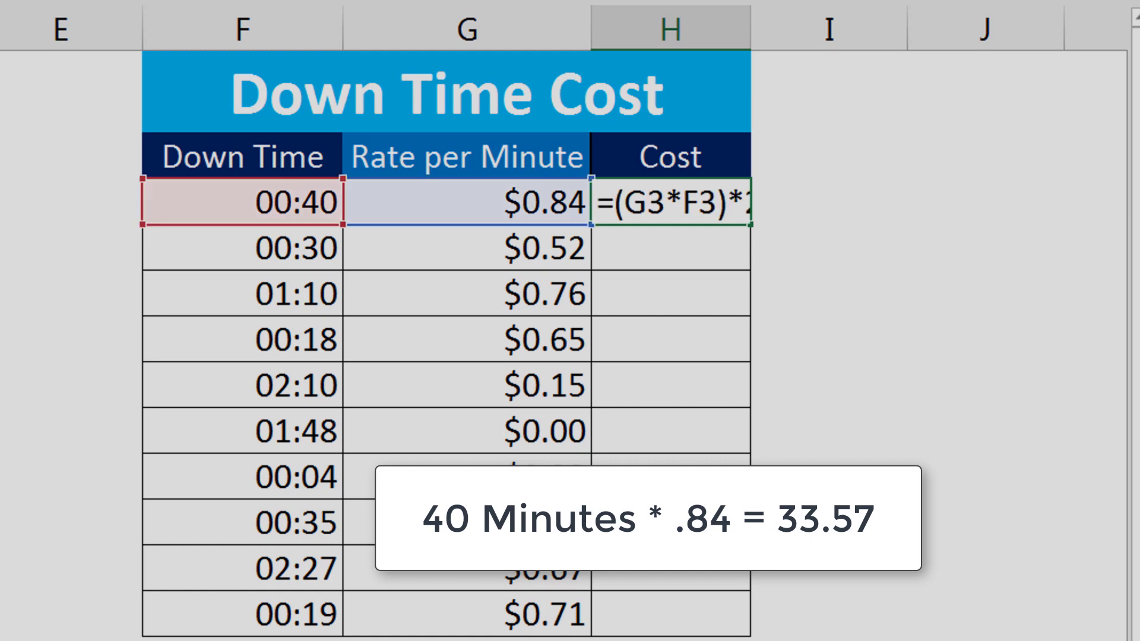
text(()
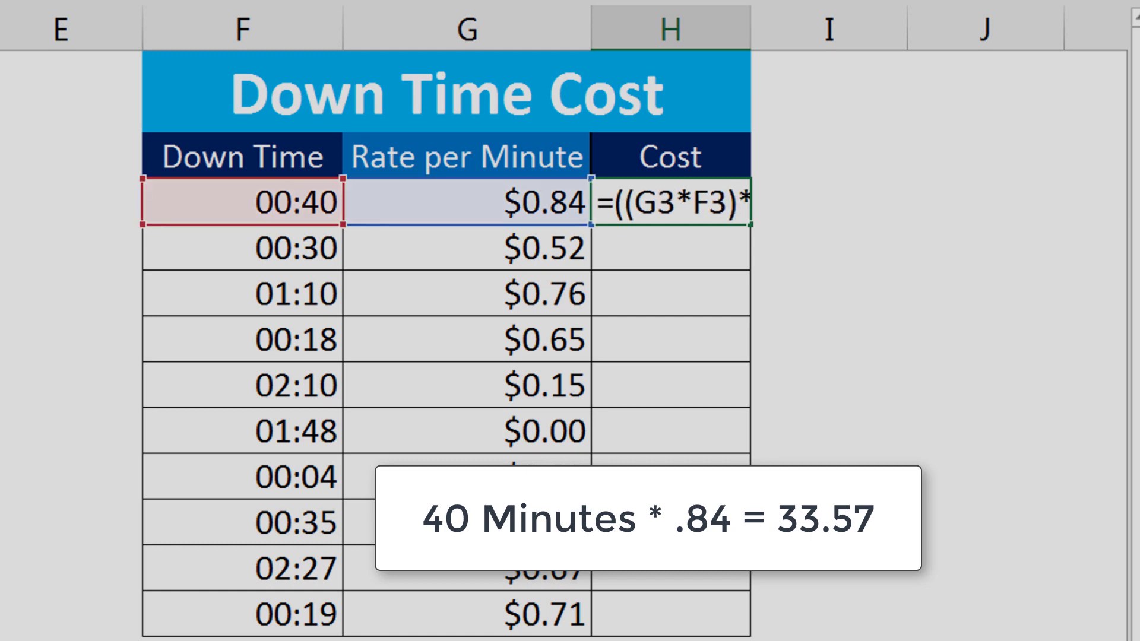
key(End)
text()*)
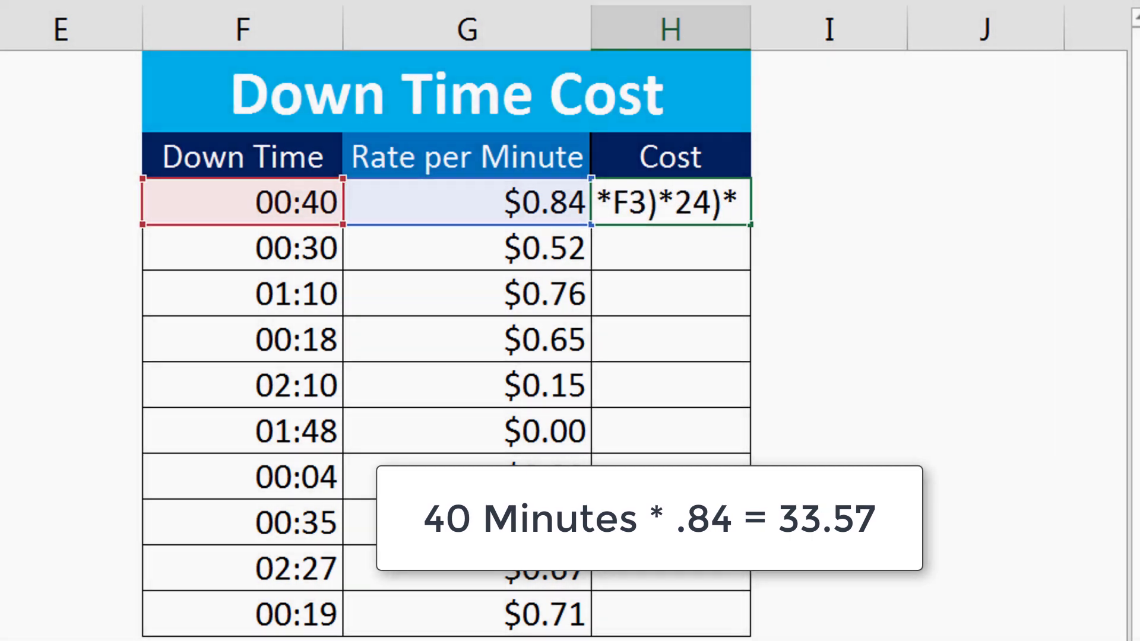
text(60)
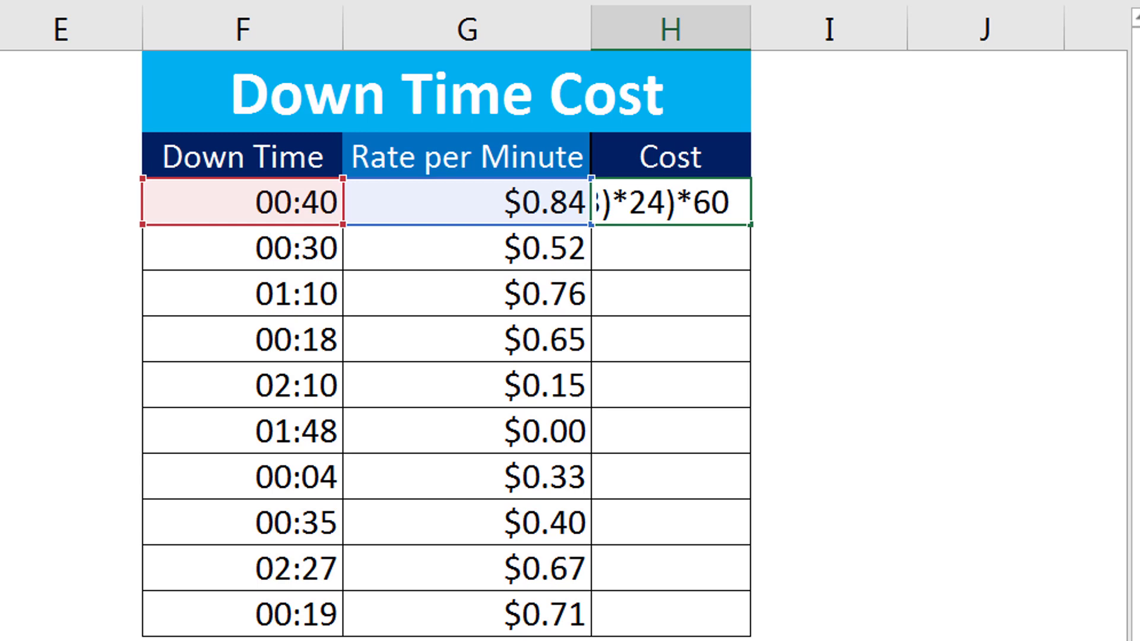
key(Return)
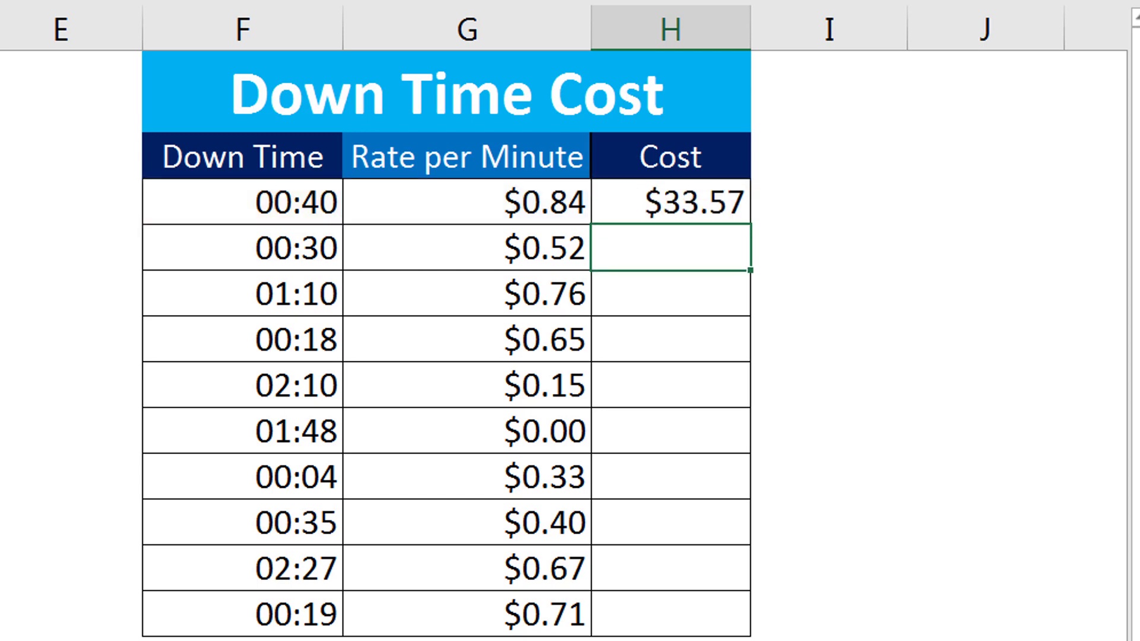
Fill the H3 cost formula down to row 12 ($33.57 to $13.49), then show the Do It sheet.
click(669, 204)
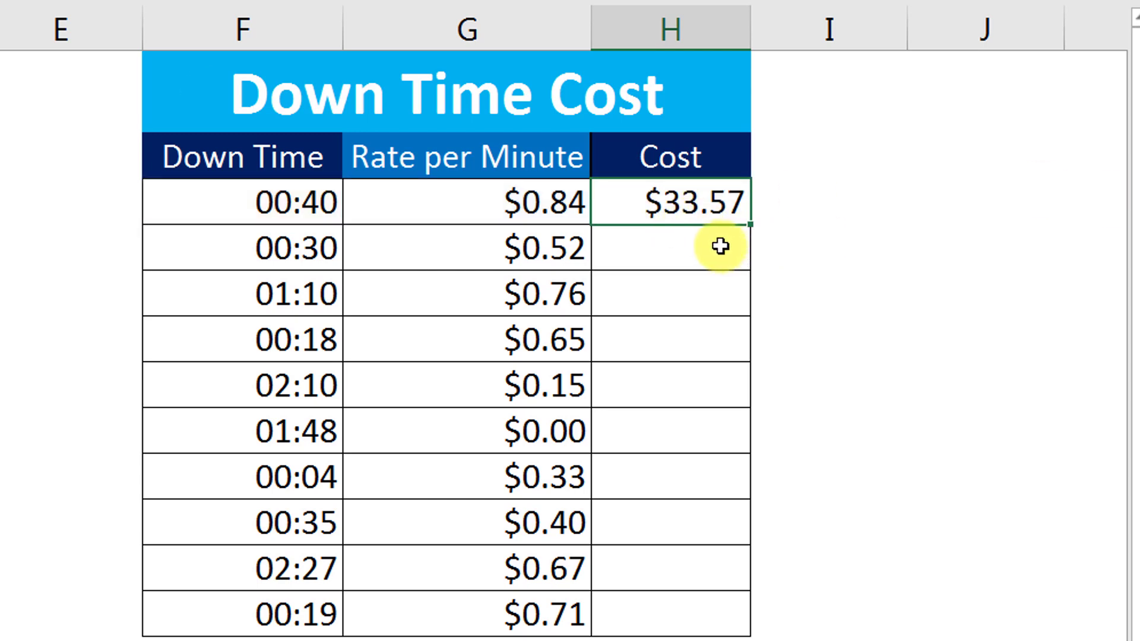
click(319, 202)
click(532, 202)
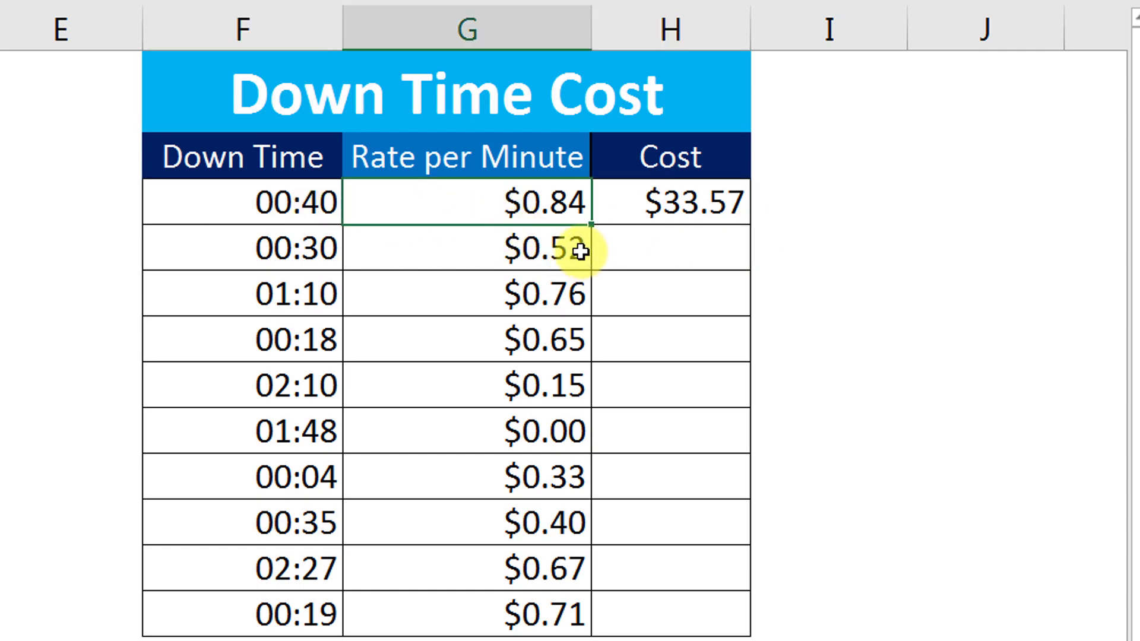
click(735, 213)
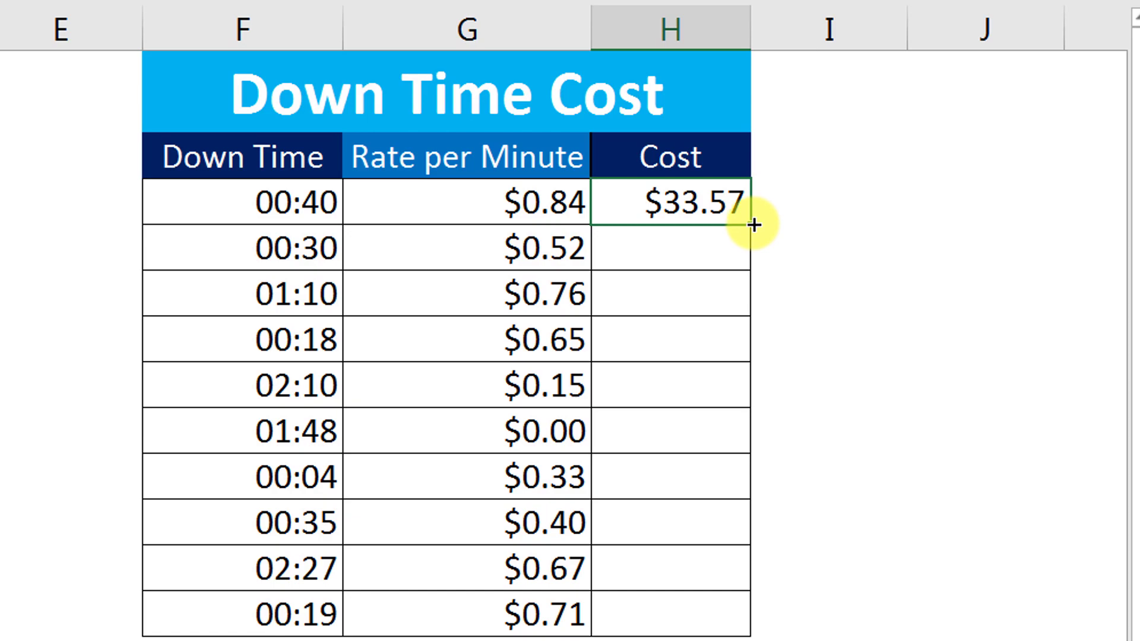
drag(753, 224, 677, 629)
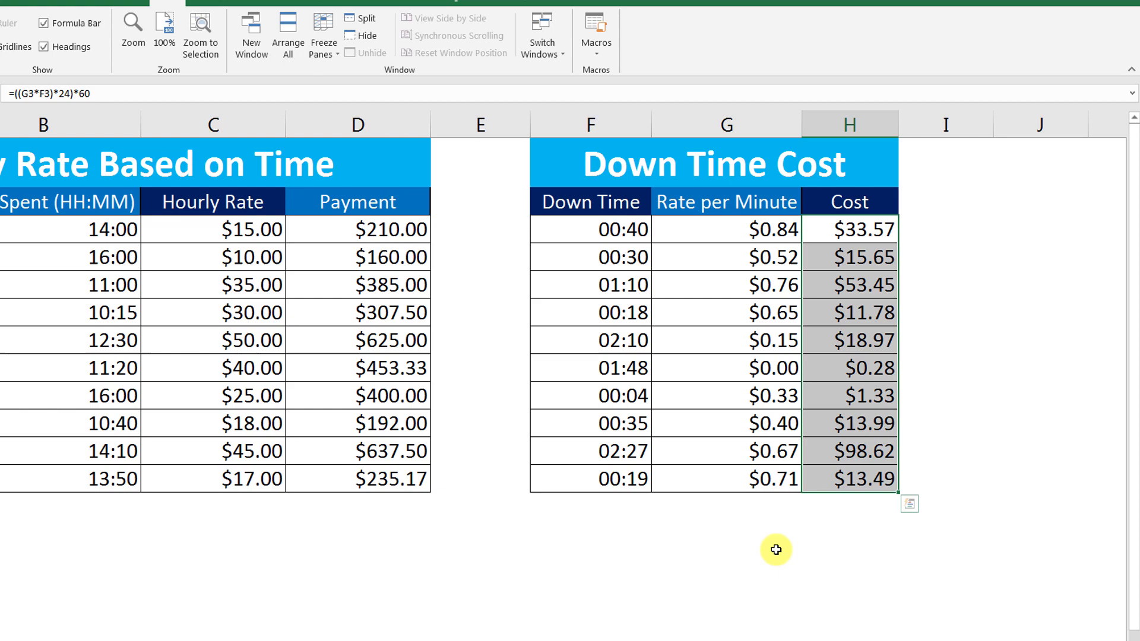
click(115, 621)
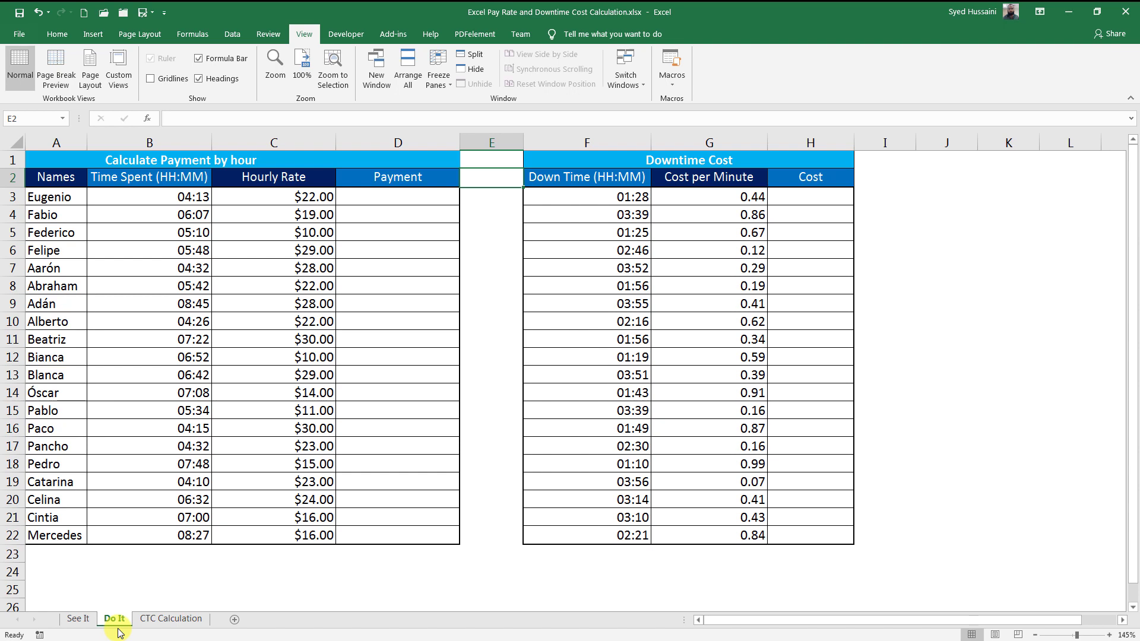
click(168, 232)
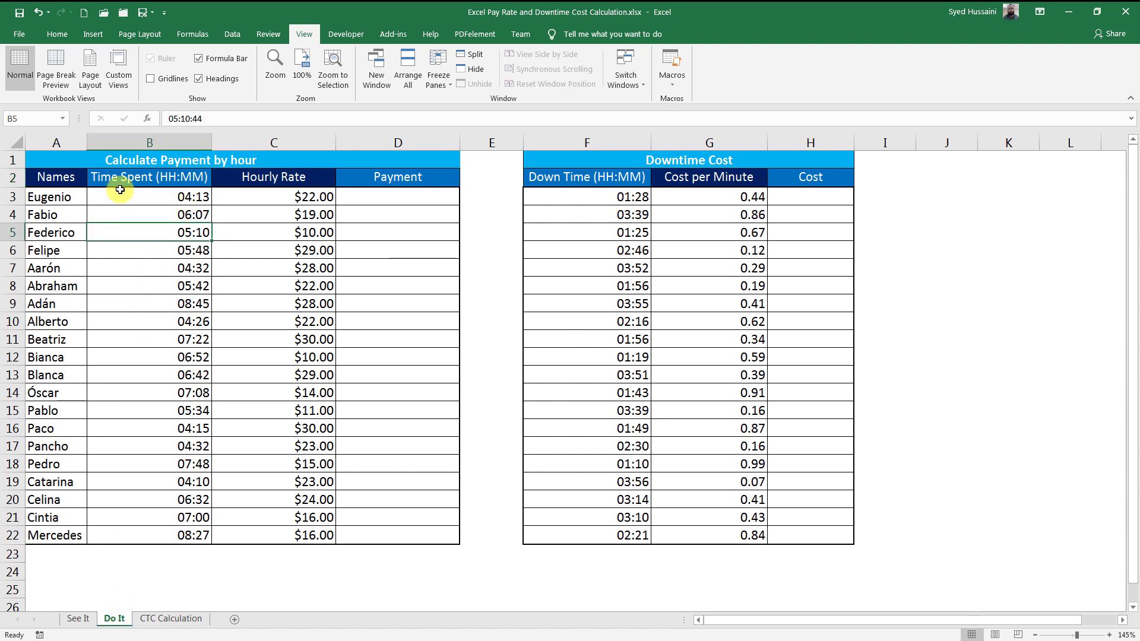
drag(120, 190, 158, 499)
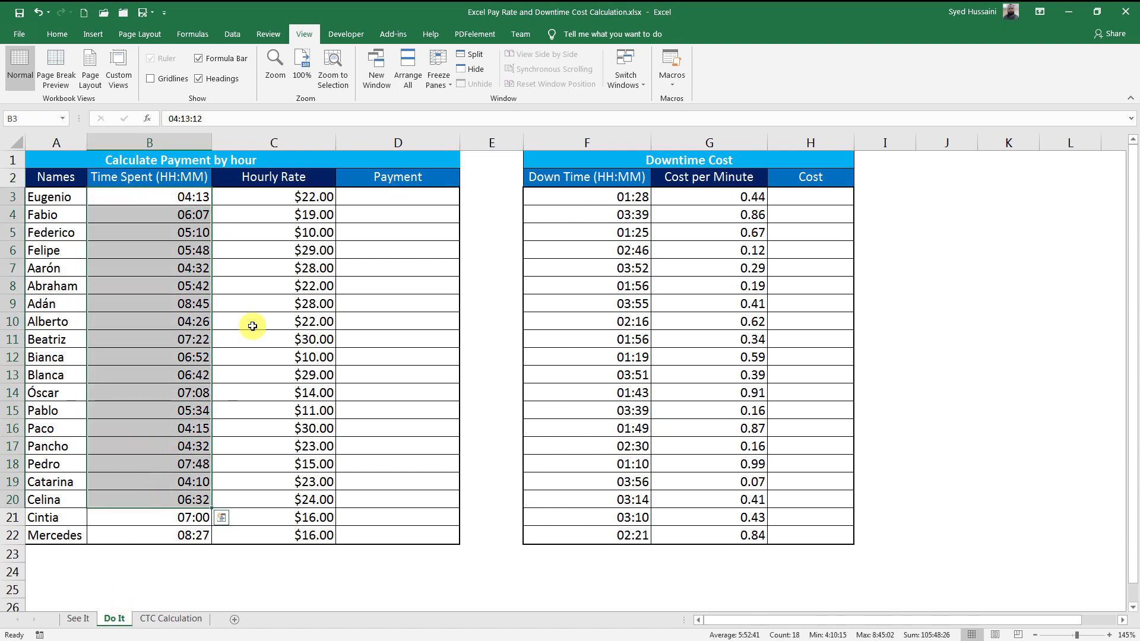
click(286, 232)
drag(398, 199, 428, 532)
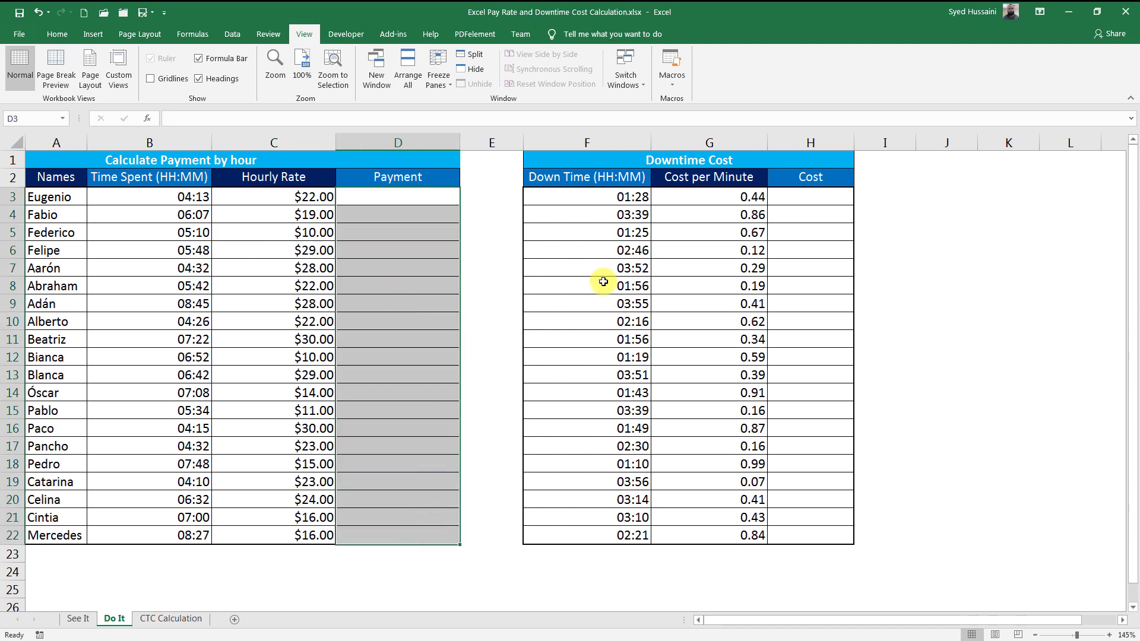
click(725, 233)
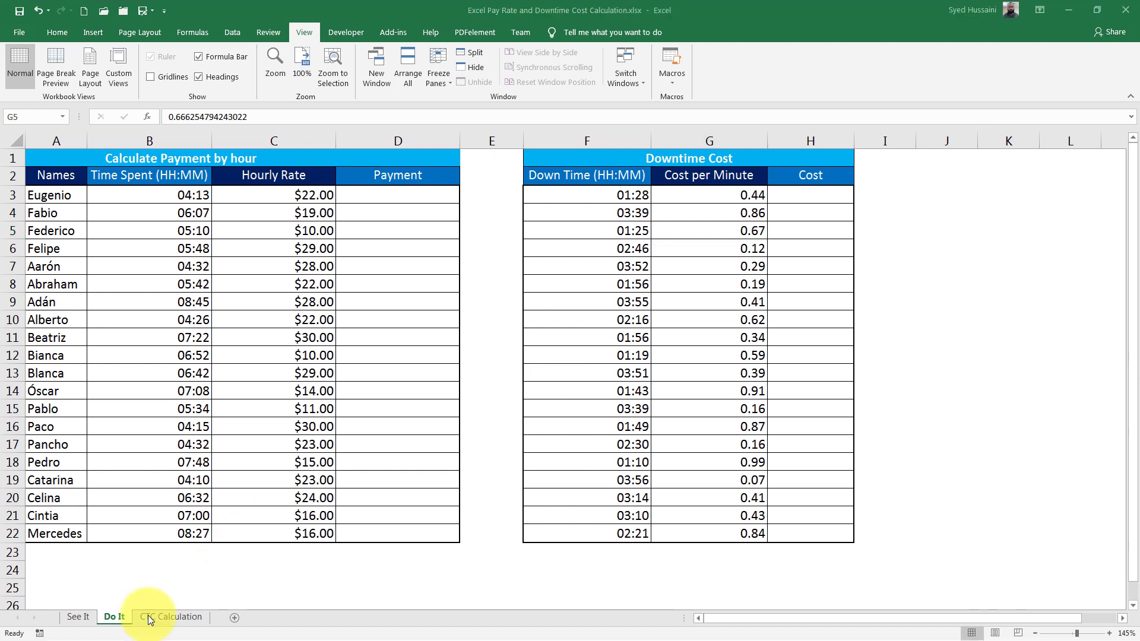
On the CTC Calculation sheet, set hourly rate A2 to 15 and yearly rate E2 to 20000.
click(148, 615)
click(144, 282)
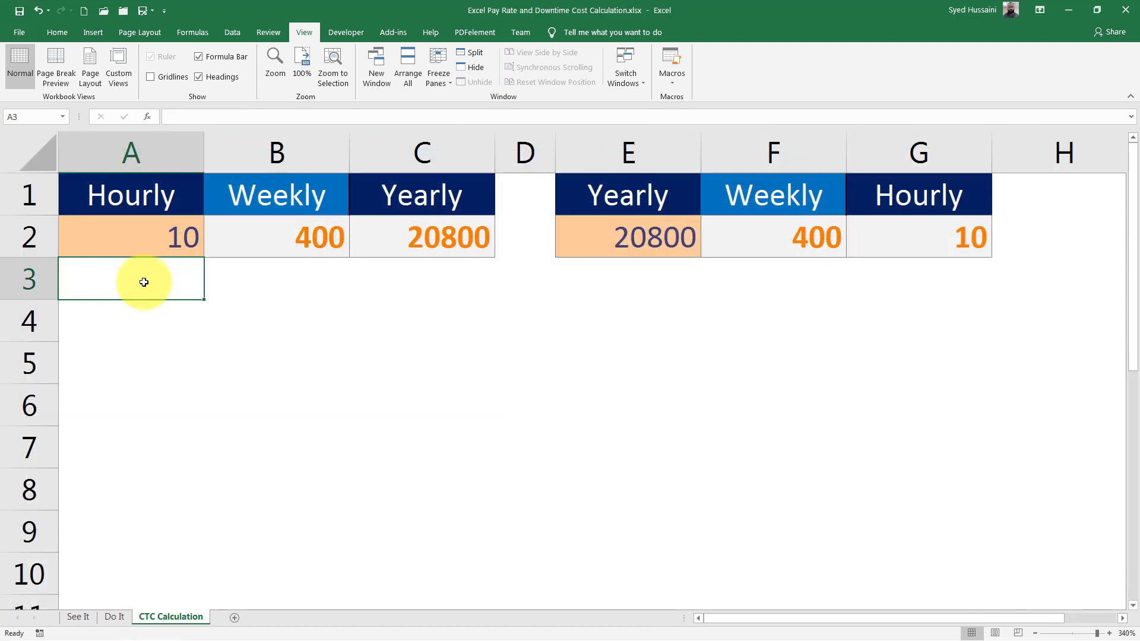
click(142, 235)
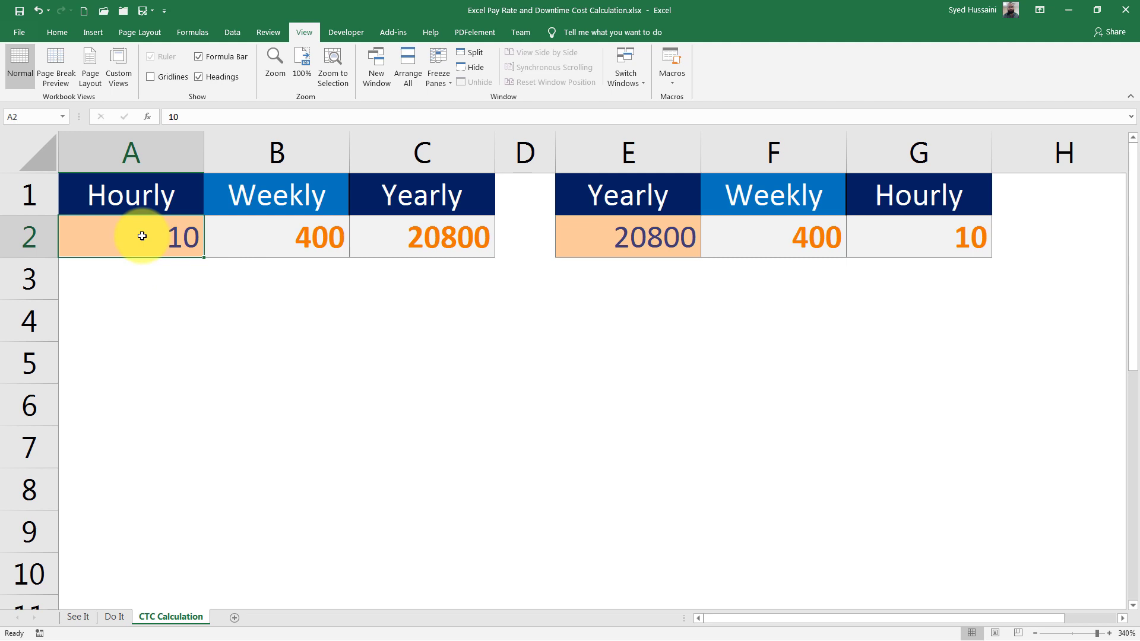
text(15)
key(Return)
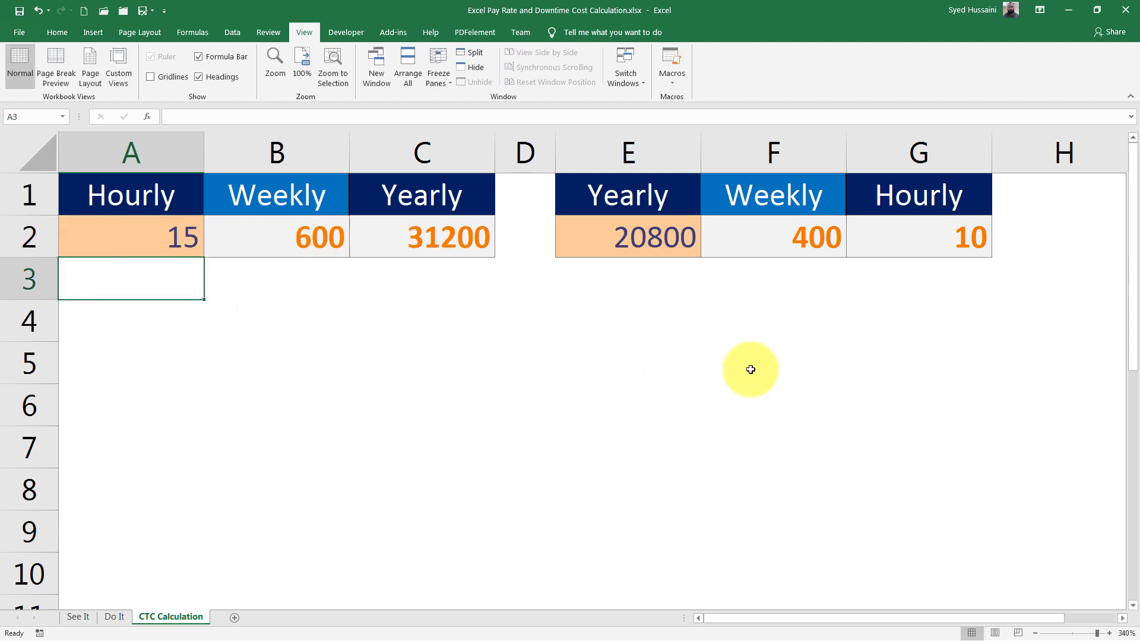
click(659, 235)
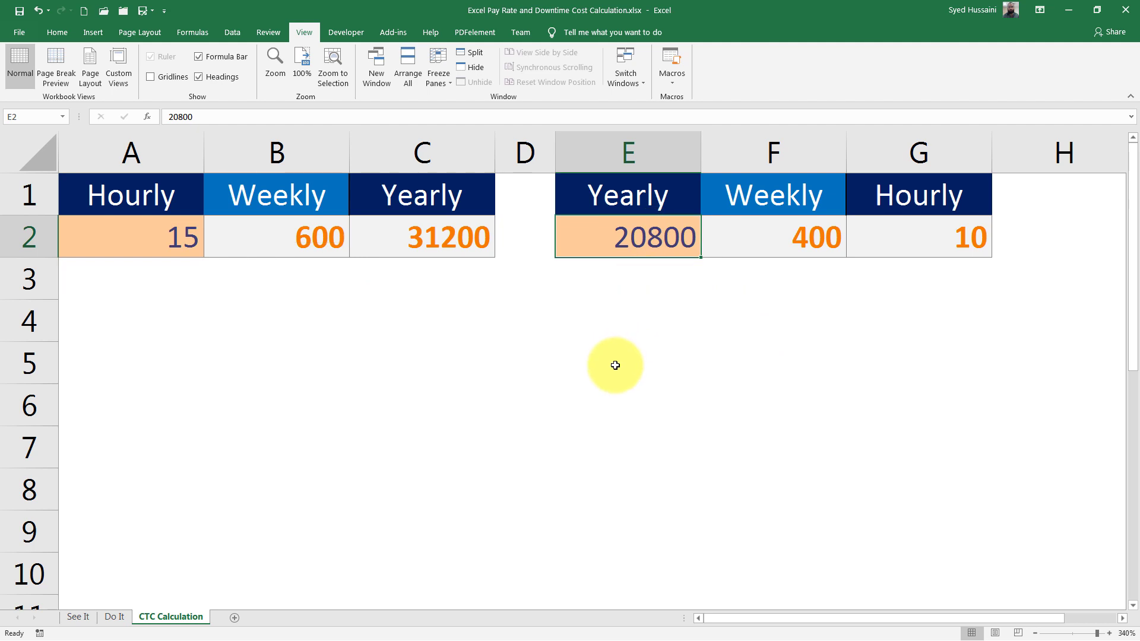
text(20000)
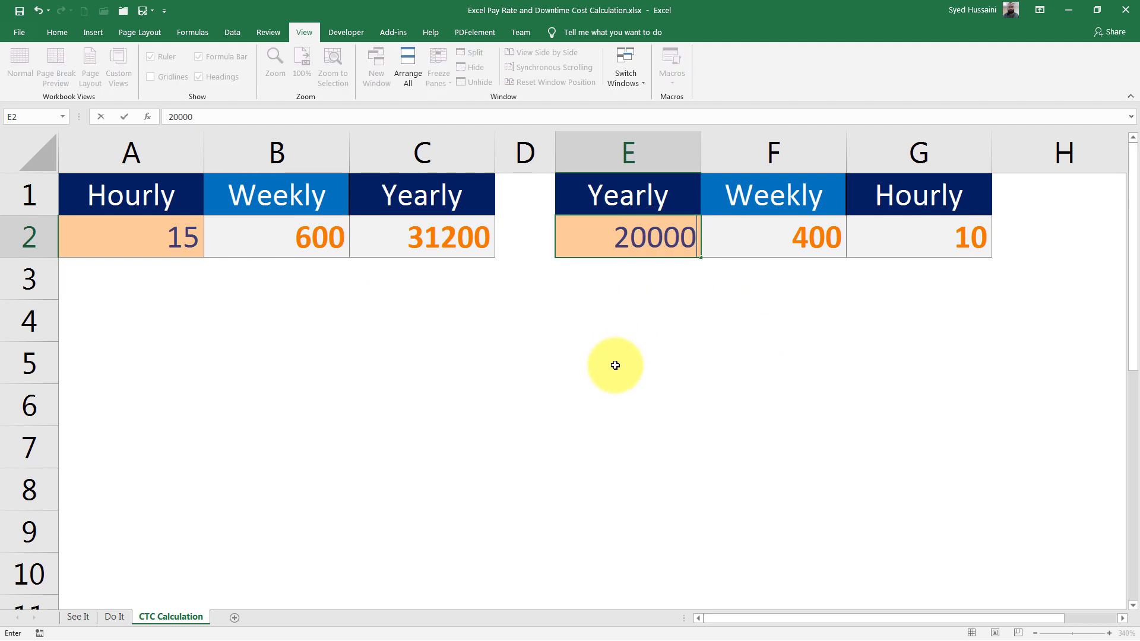
key(Return)
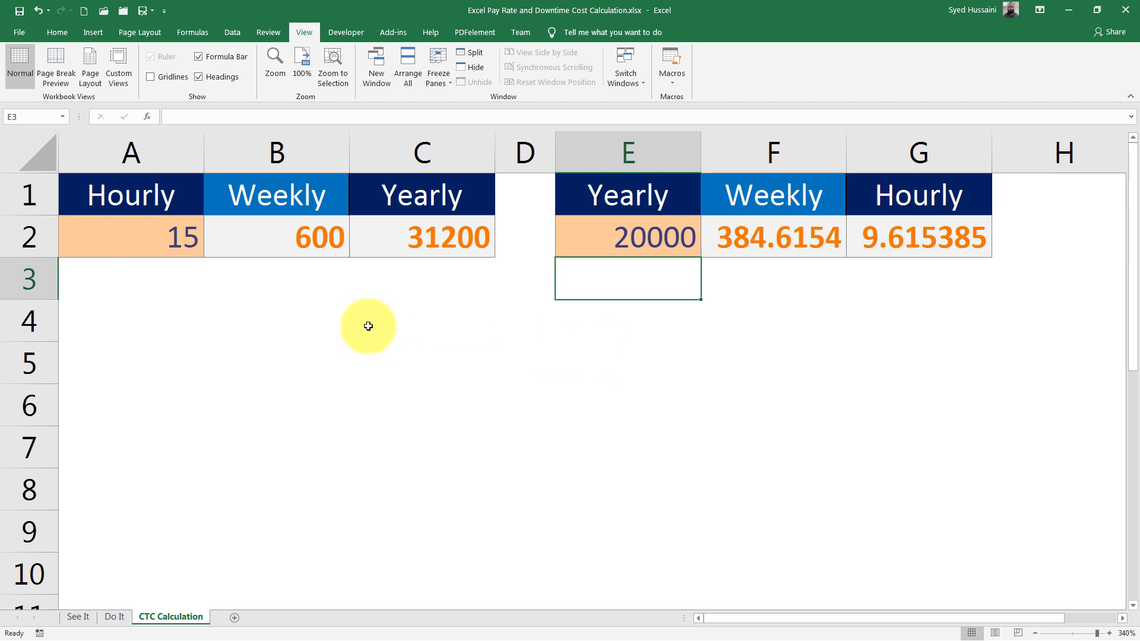
click(171, 241)
click(239, 303)
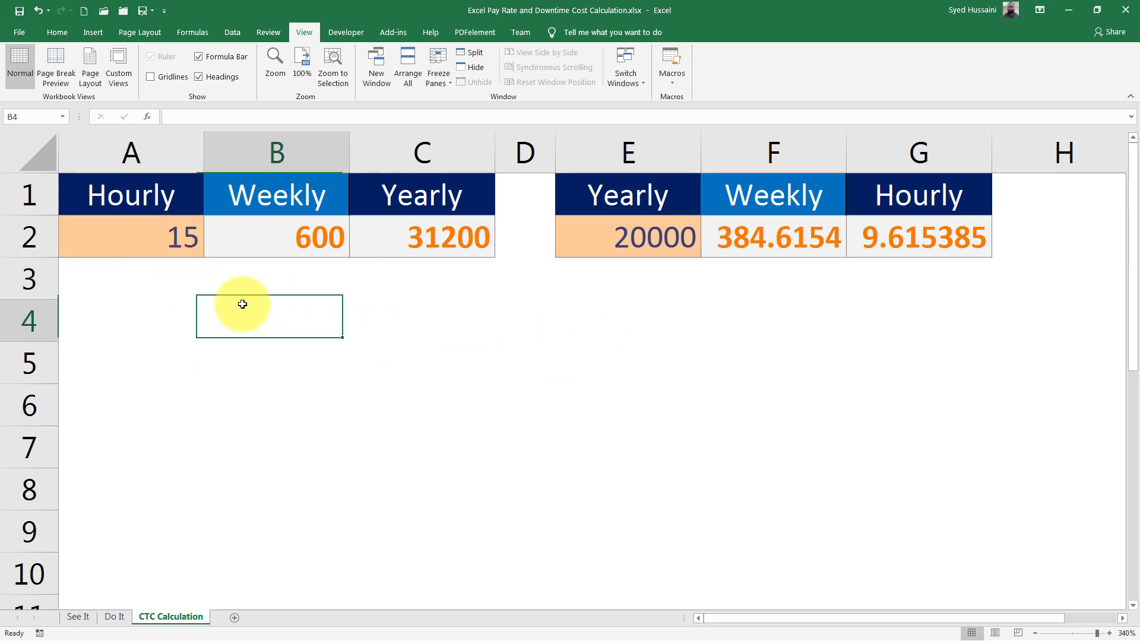
click(271, 229)
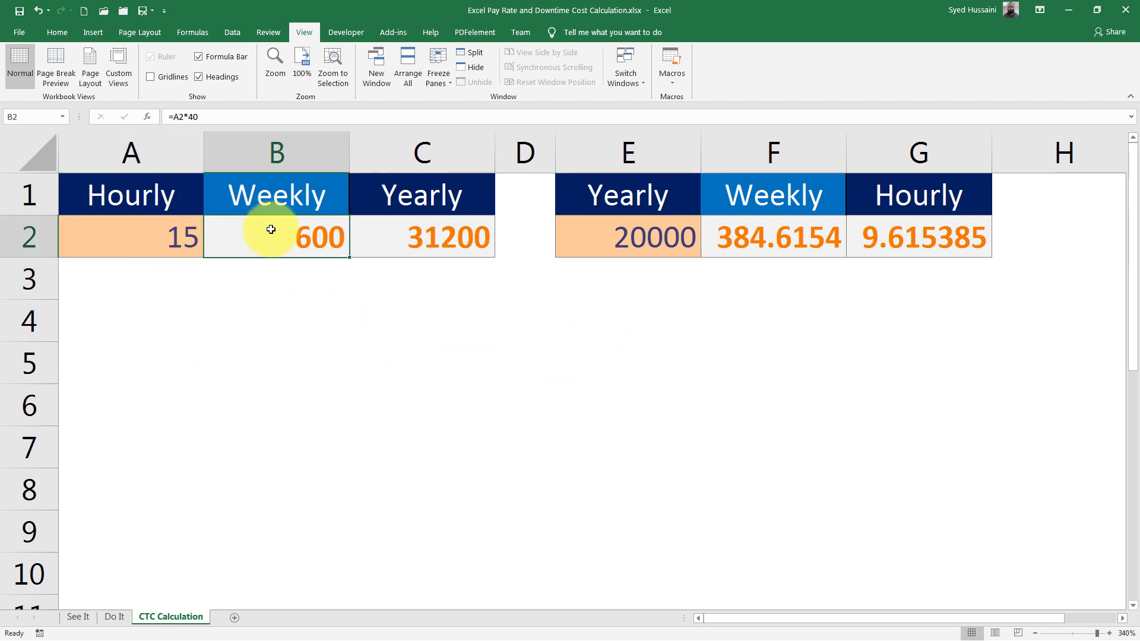
click(157, 241)
click(290, 240)
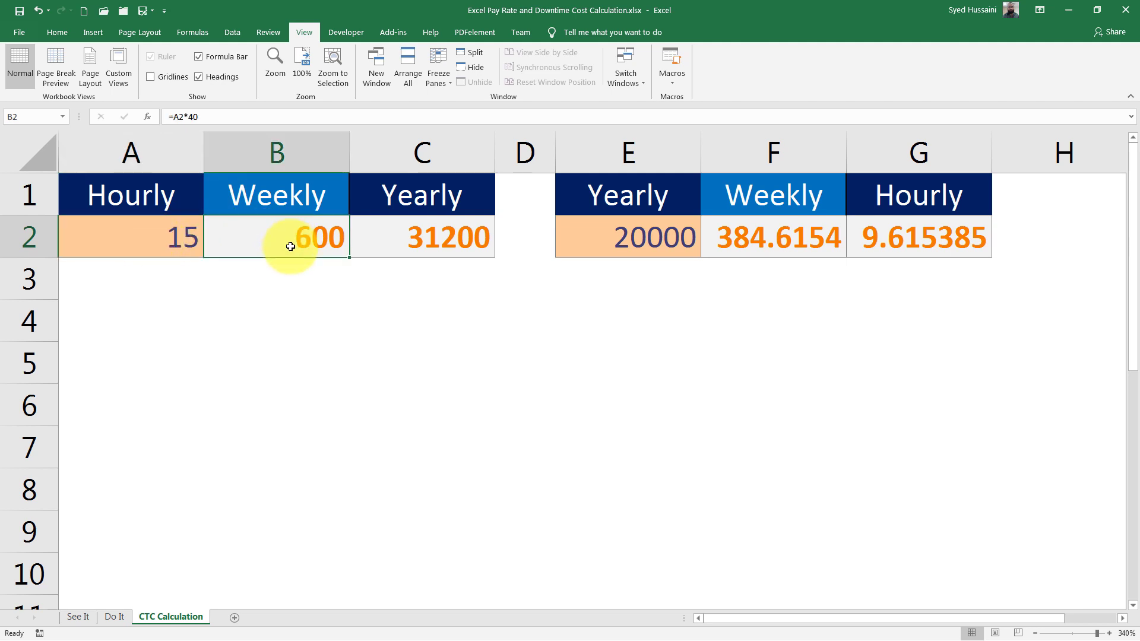
click(431, 237)
click(300, 234)
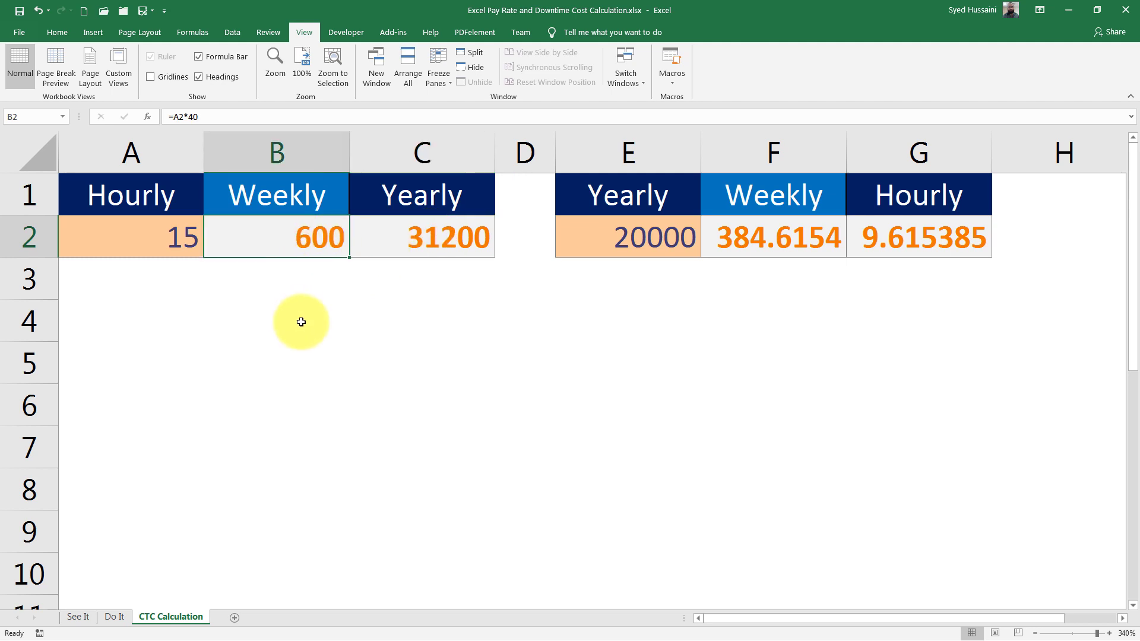
click(437, 244)
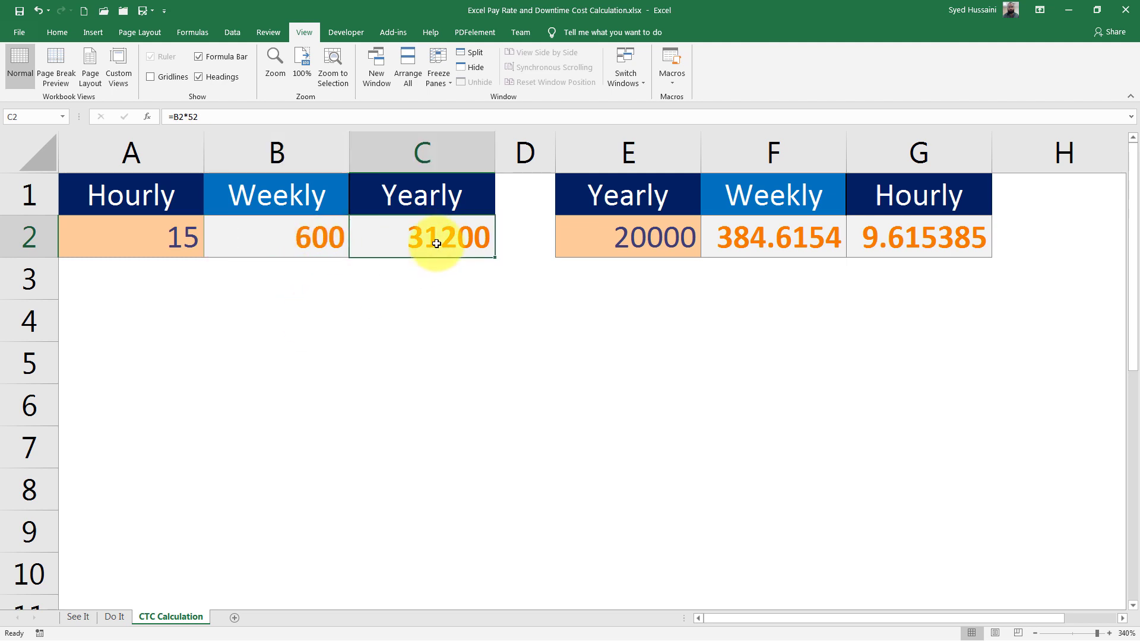
click(634, 241)
click(766, 229)
click(980, 235)
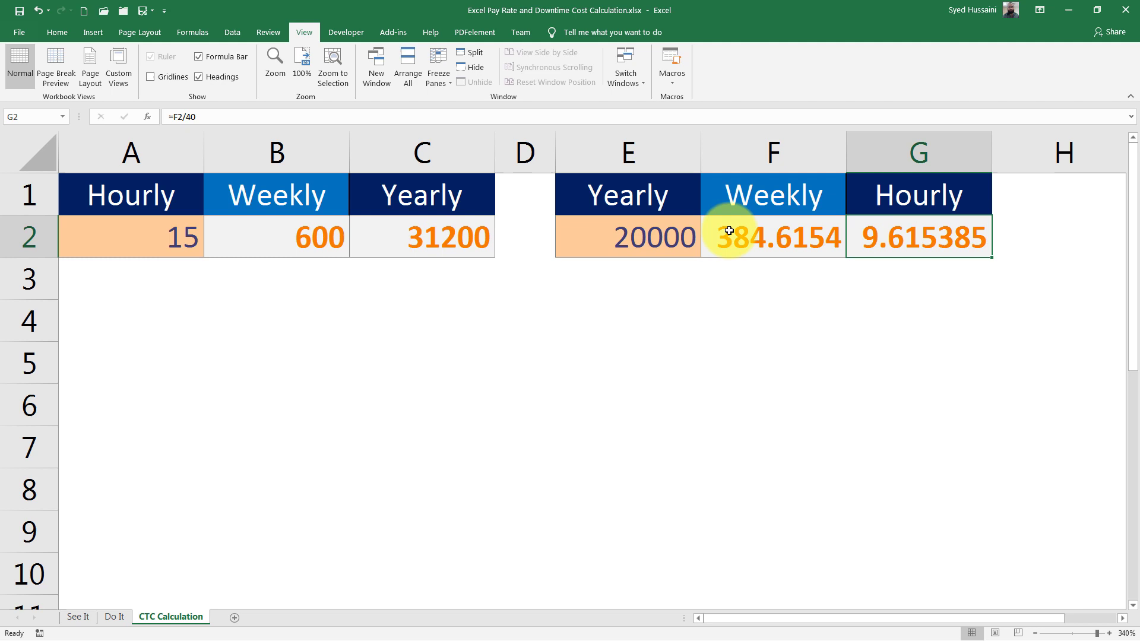
click(674, 237)
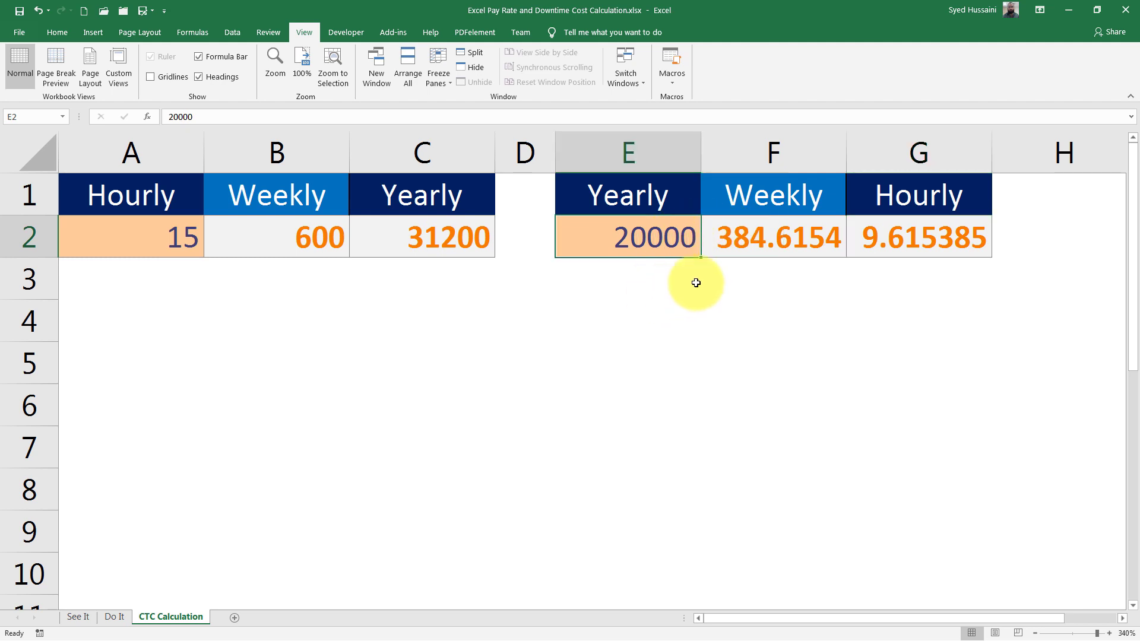
click(807, 240)
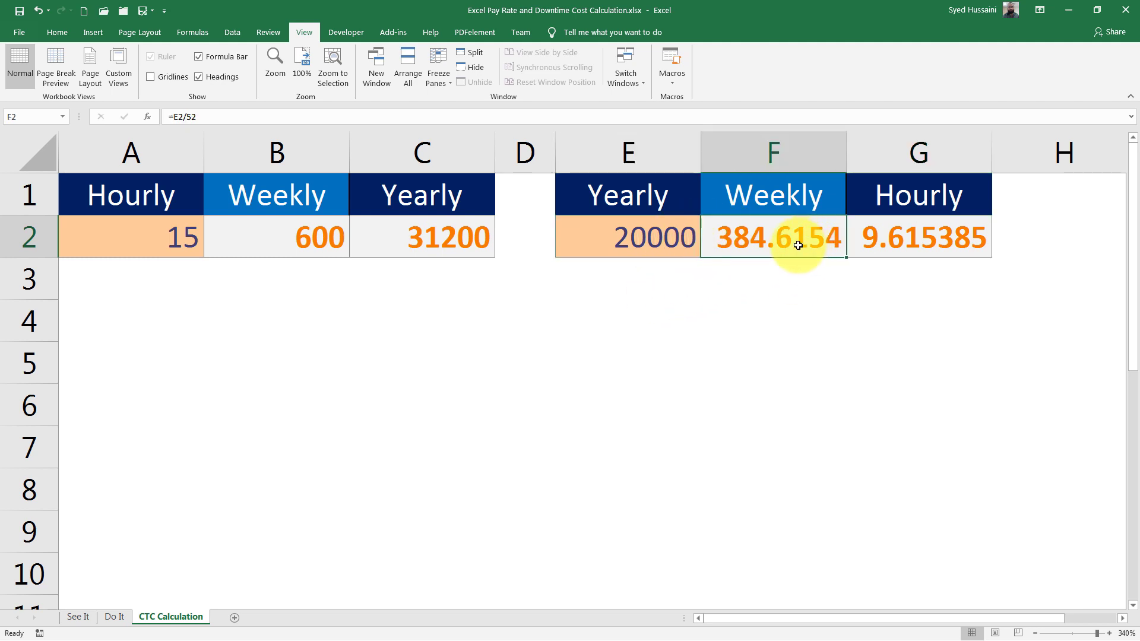
click(775, 193)
click(763, 245)
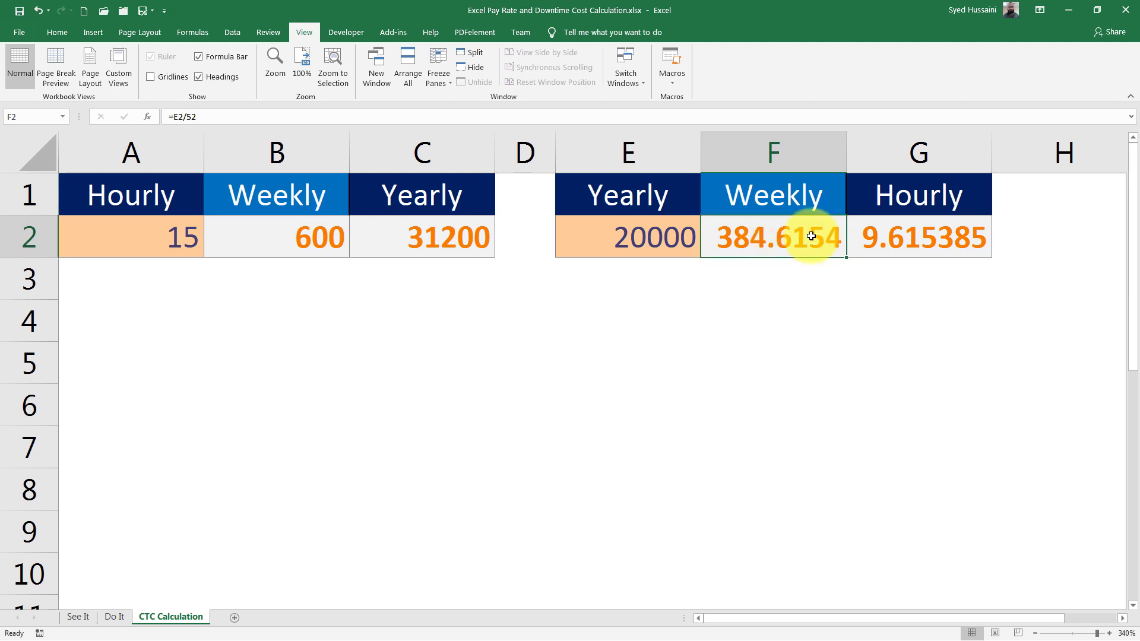
click(898, 237)
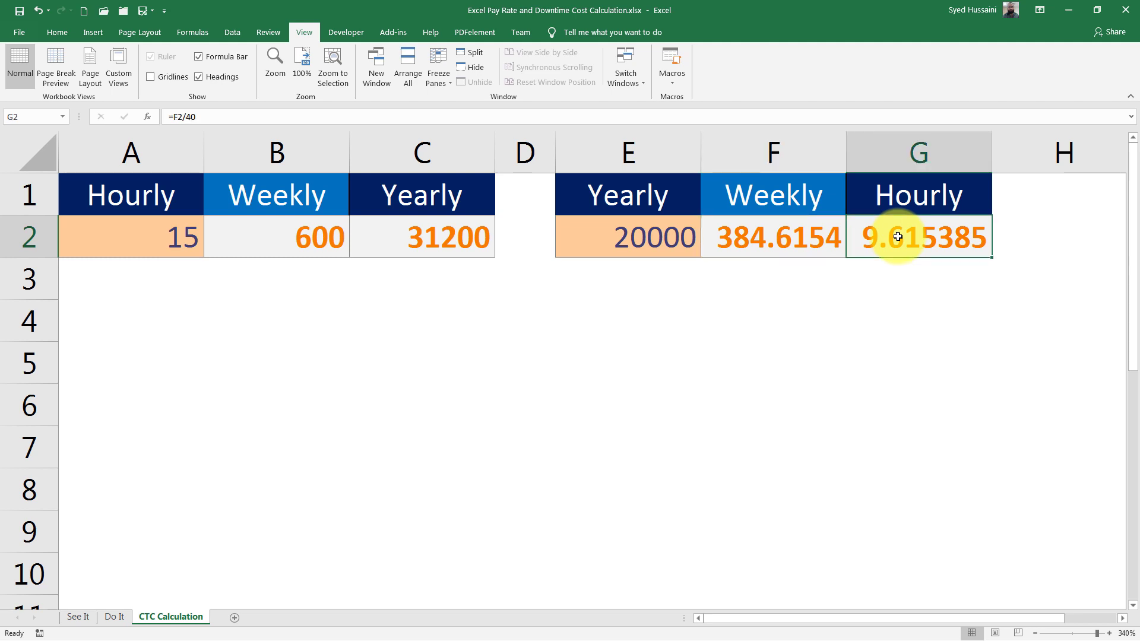
click(766, 241)
click(873, 235)
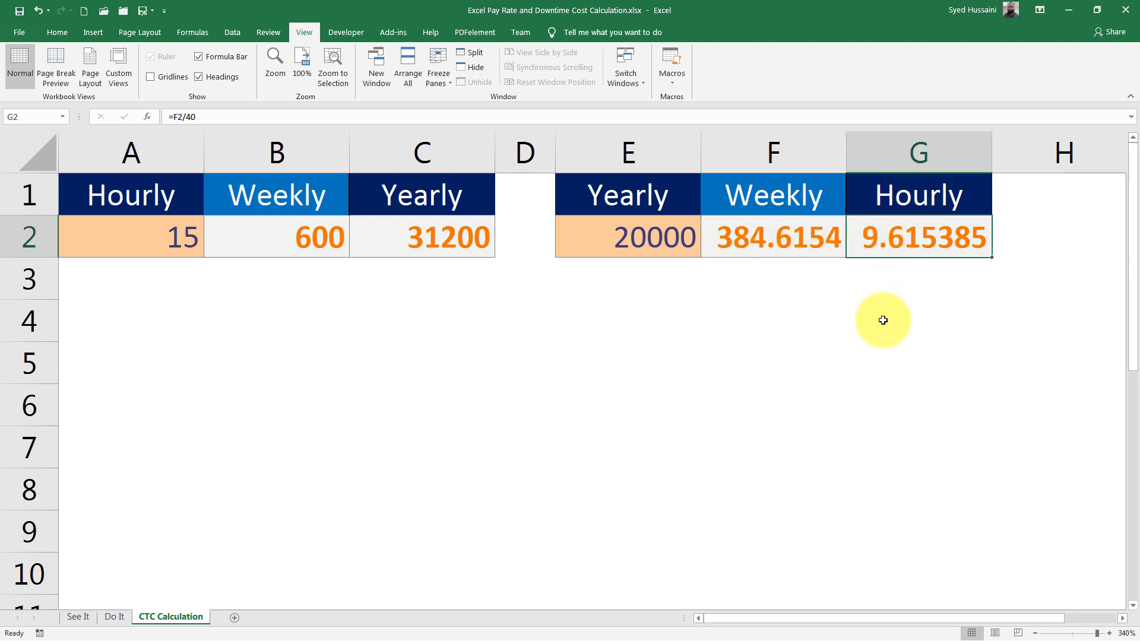